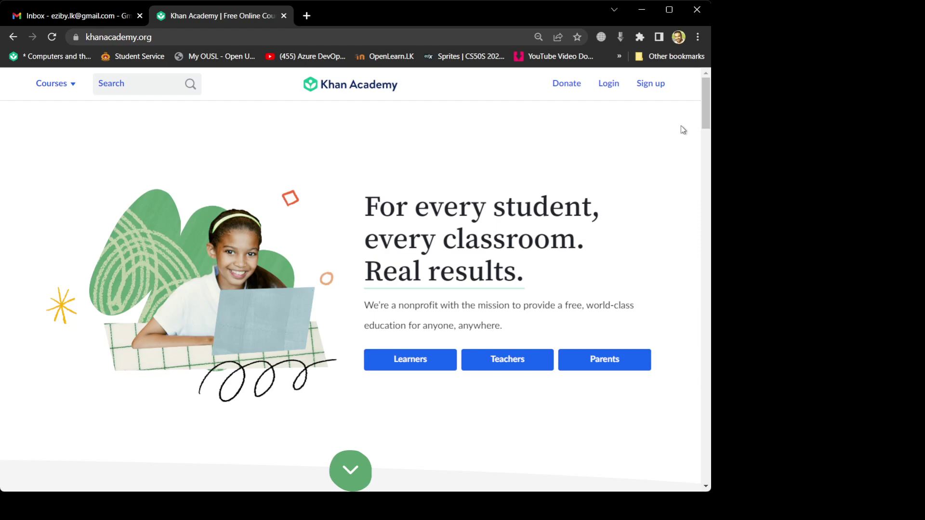
Step: Go to the Login page from the Khan Academy home page's top-right navigation
click(609, 85)
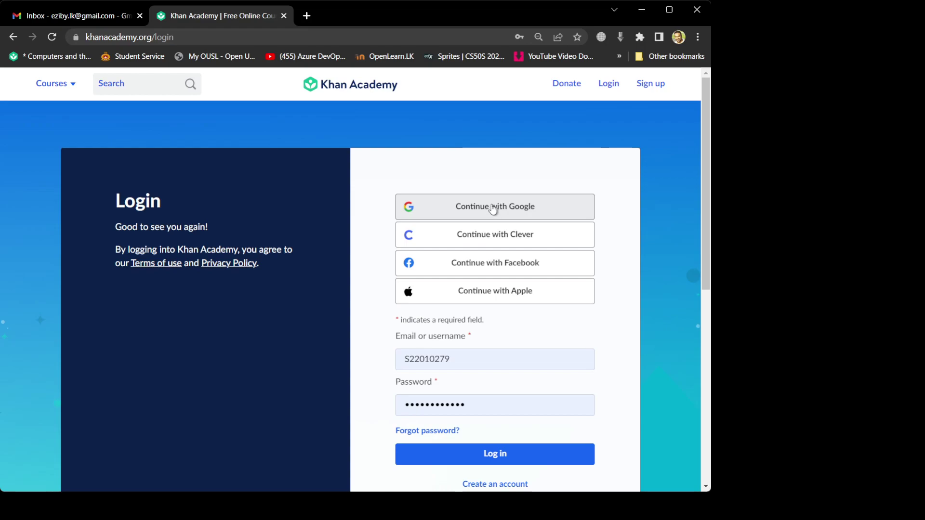
Step: Sign in with the Google account to reach the My courses dashboard
click(492, 208)
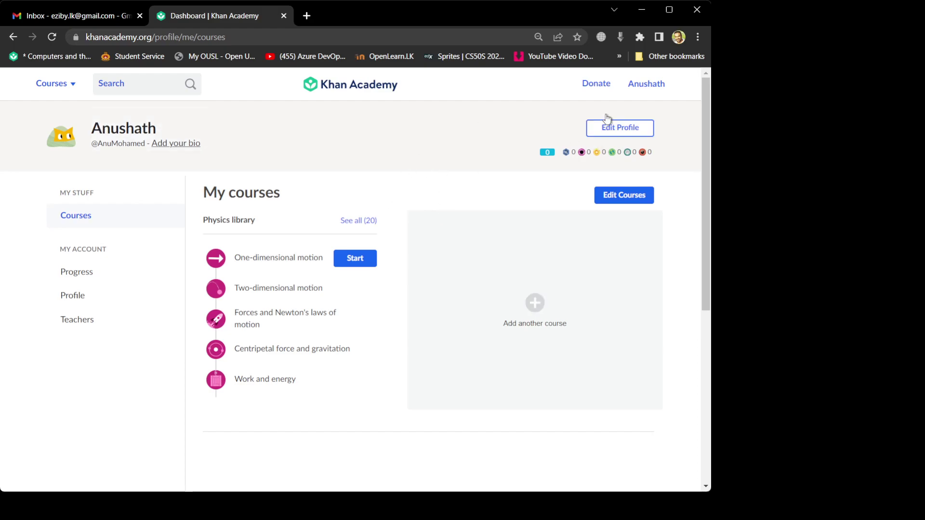
Step: Choose Settings from the account-name menu at the top right
click(654, 85)
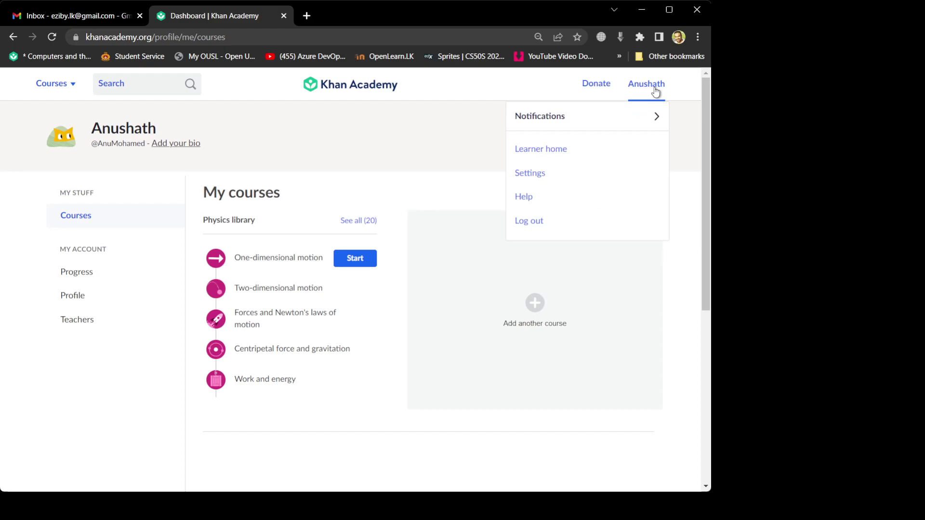
click(533, 175)
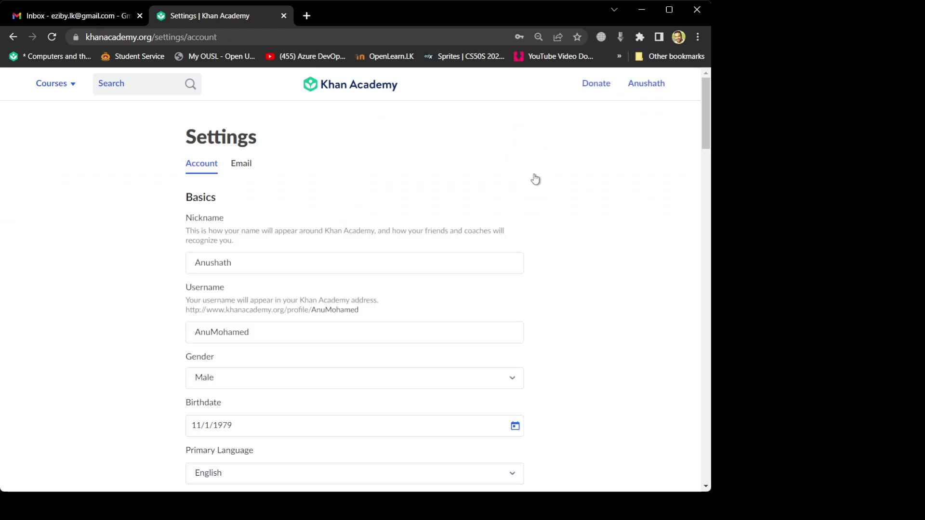
scroll(485, 233, down, 1)
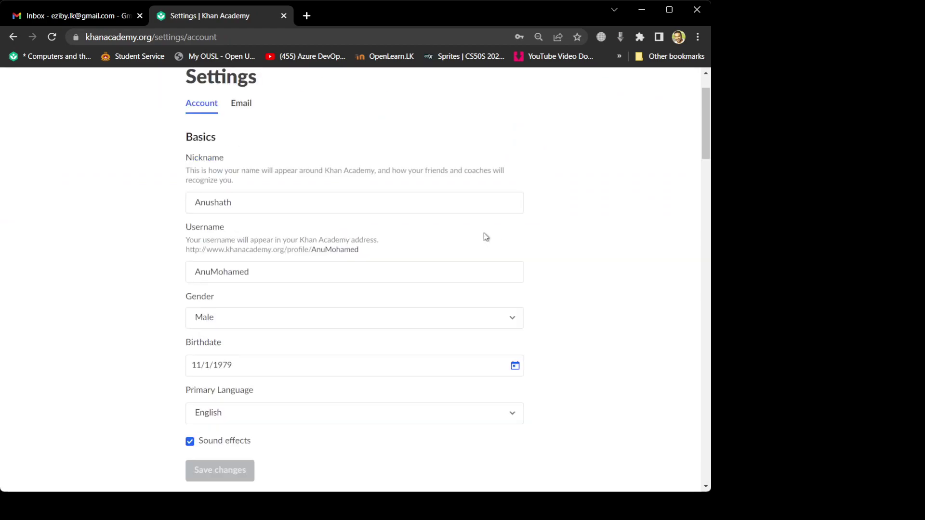
double_click(206, 162)
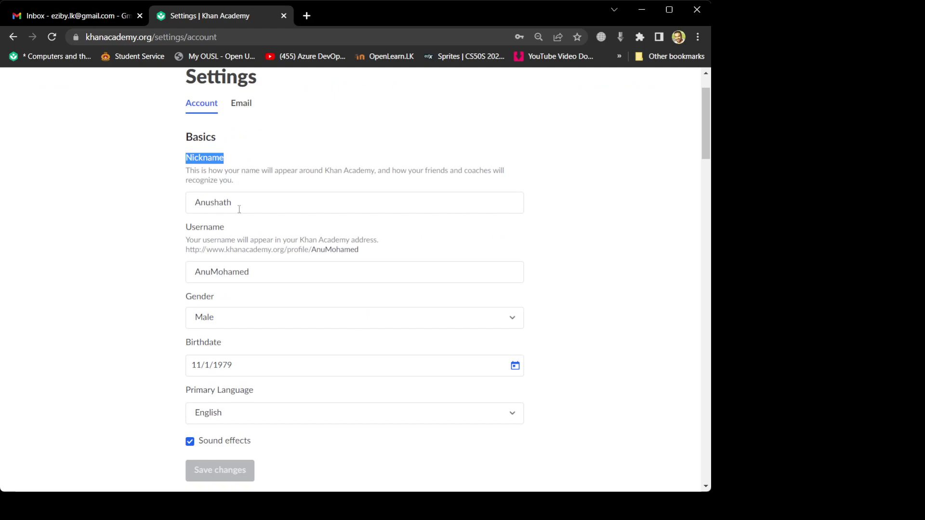
drag(238, 206, 187, 207)
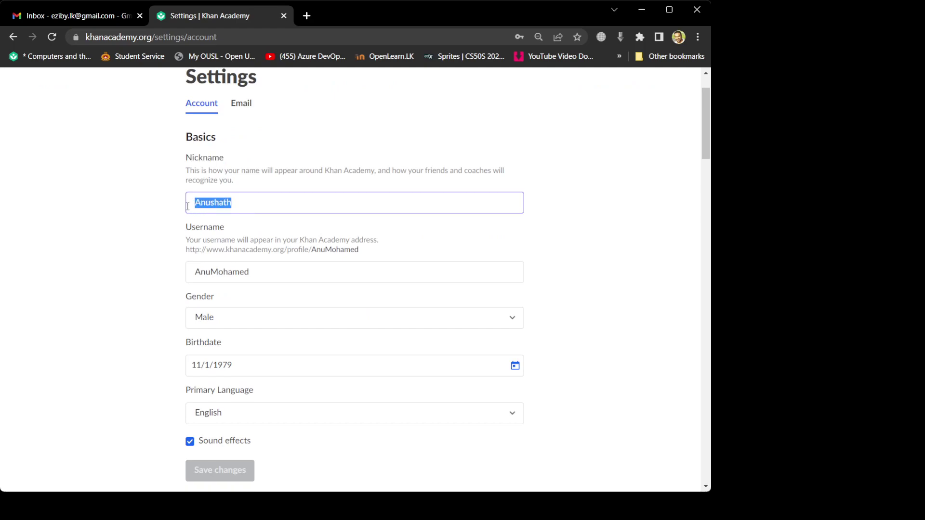
double_click(206, 230)
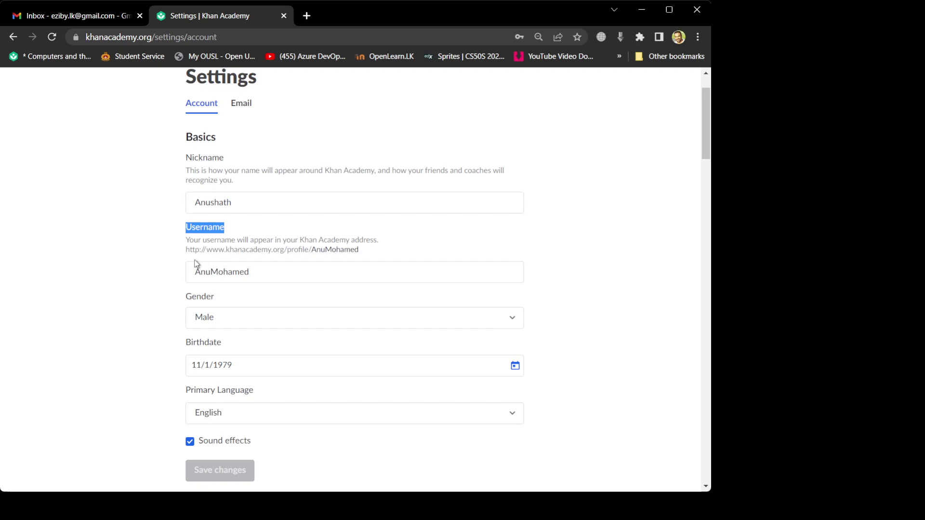
double_click(230, 272)
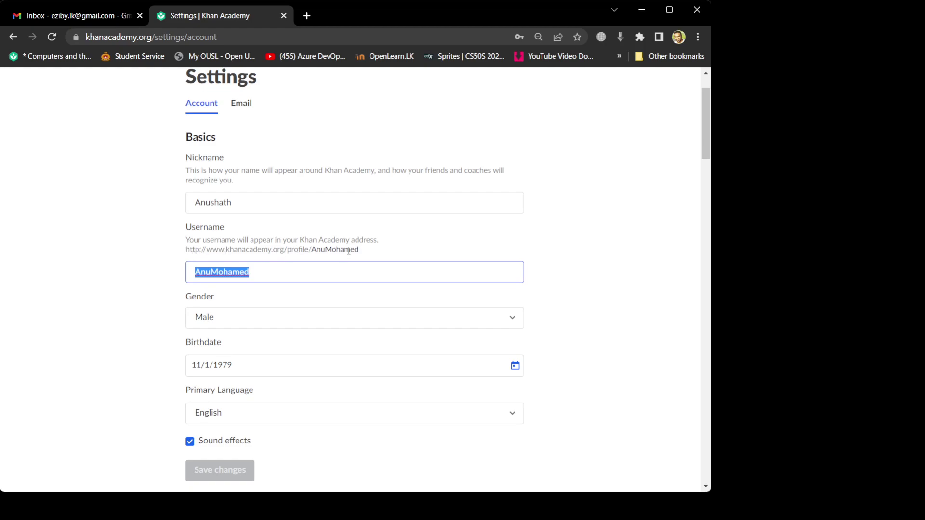
Step: Scroll down to Linked accounts and highlight the linked Google email address twice
scroll(409, 244, down, 5)
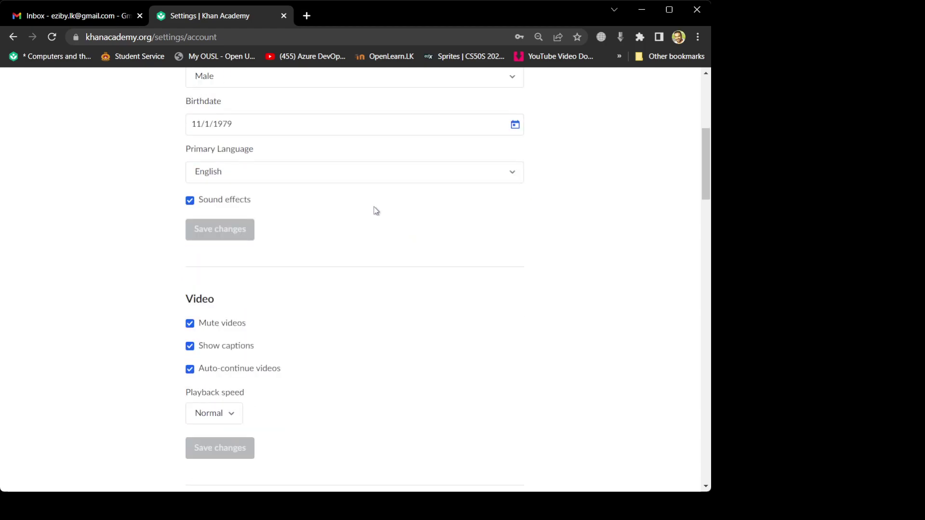
scroll(376, 212, down, 10)
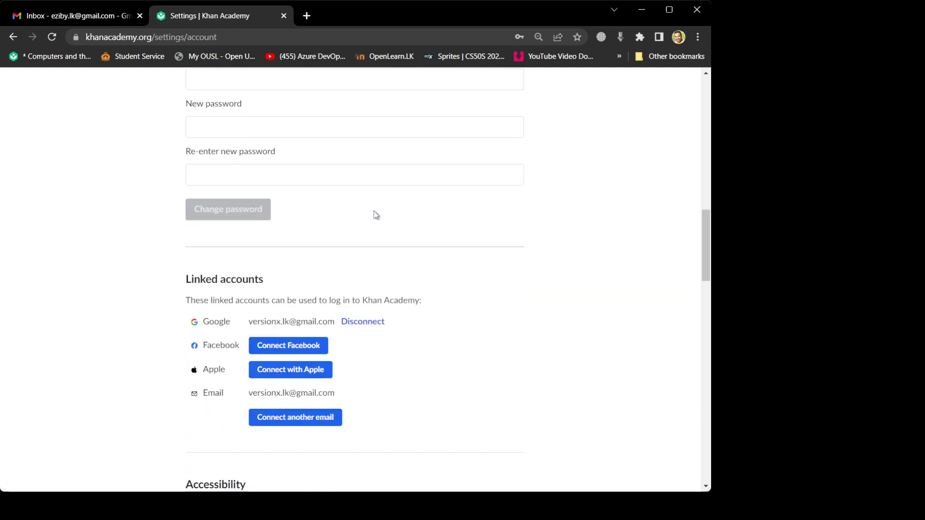
scroll(376, 215, down, 3)
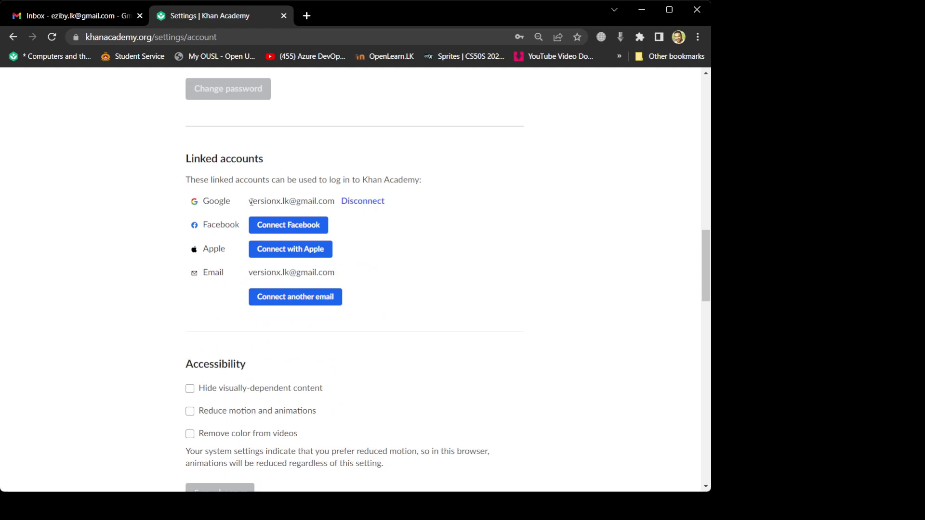
drag(250, 201, 334, 201)
click(498, 236)
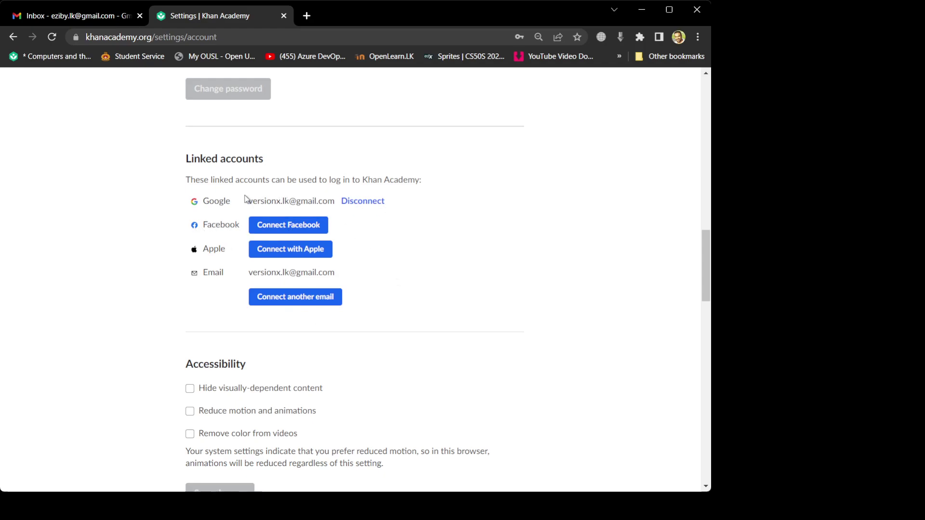
drag(252, 201, 331, 202)
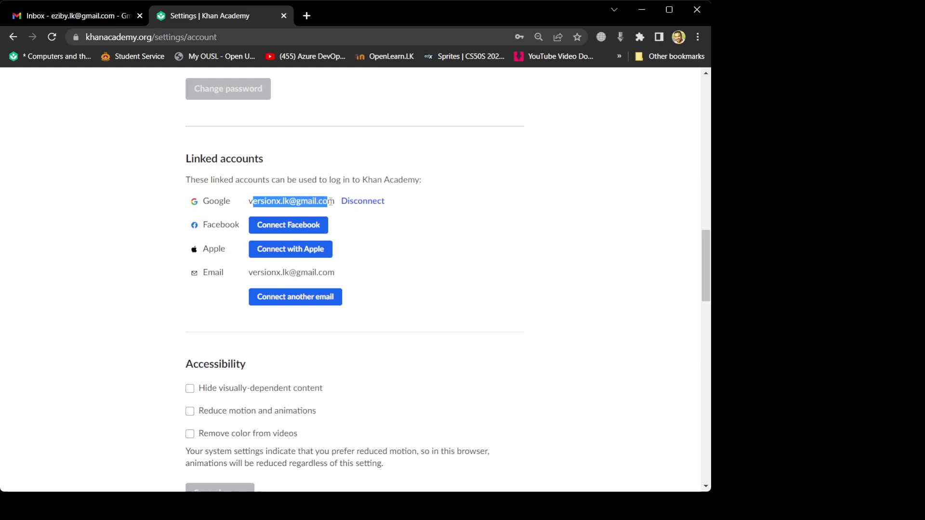
click(409, 269)
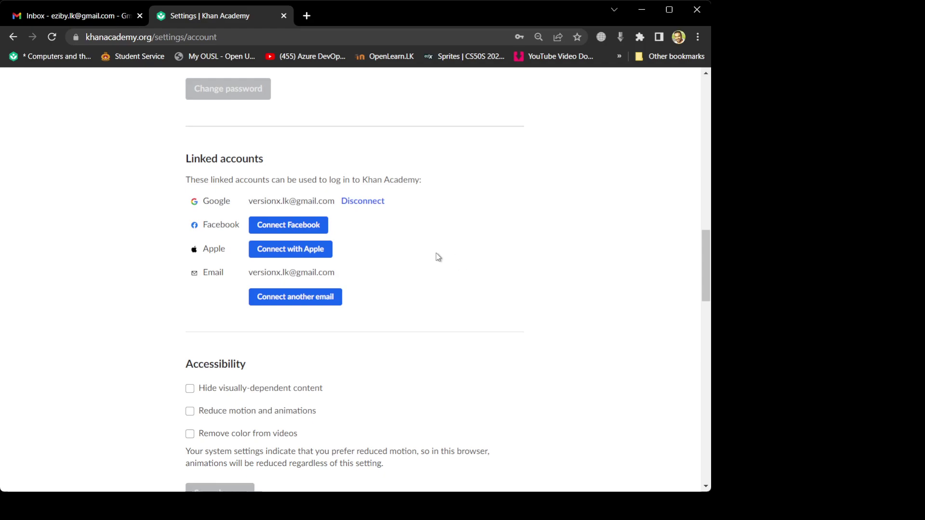
Step: Choose 'Connect another email', dismiss the confirmation dialog, then choose it again
click(313, 297)
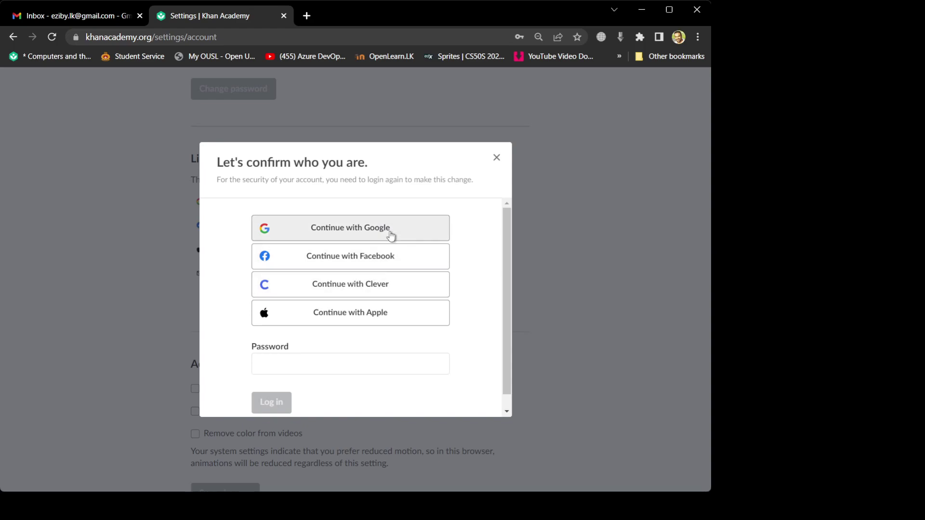
click(496, 157)
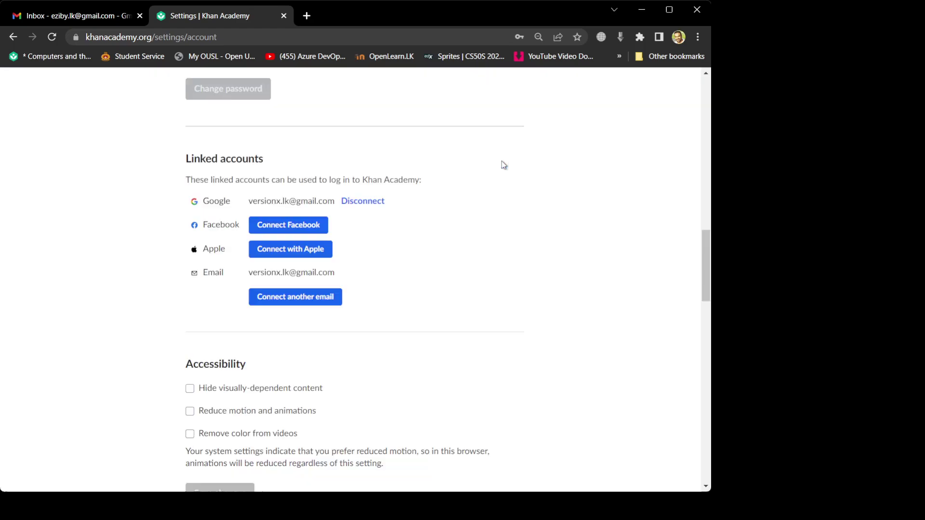
click(337, 298)
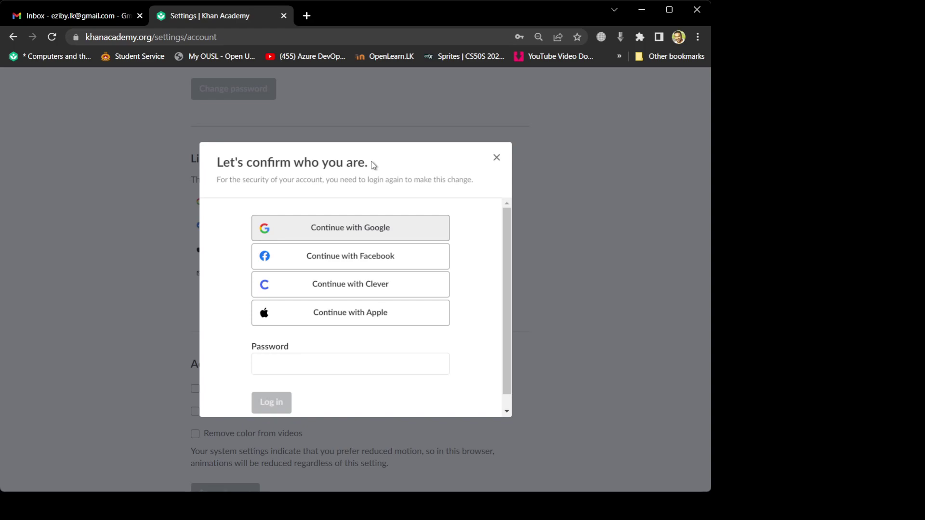
Step: Re-confirm identity with Google and enter the new email address to link
click(390, 232)
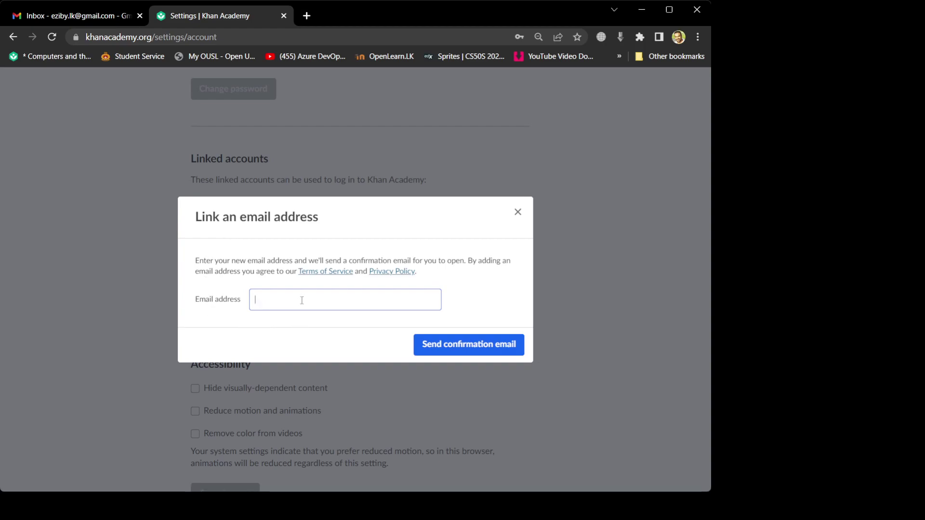
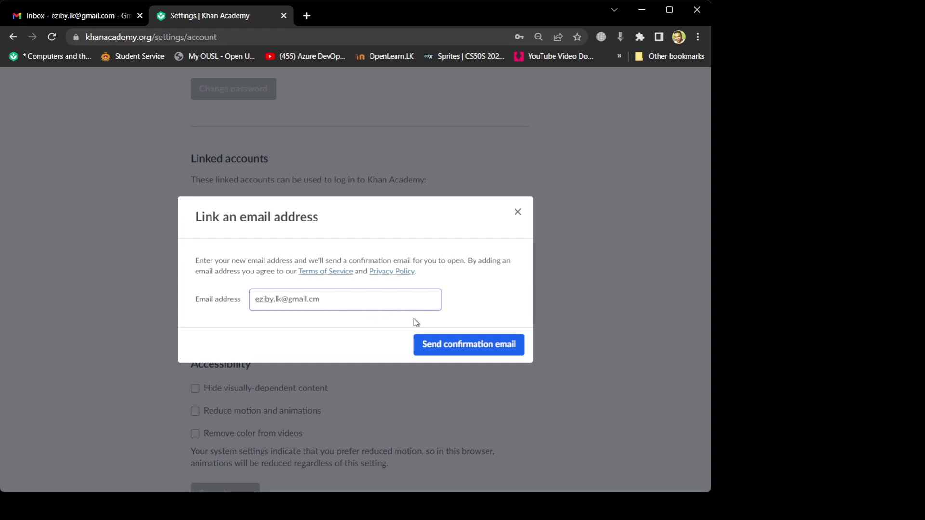
Step: Send the confirmation email to the new address from the Link an email address dialog
click(465, 348)
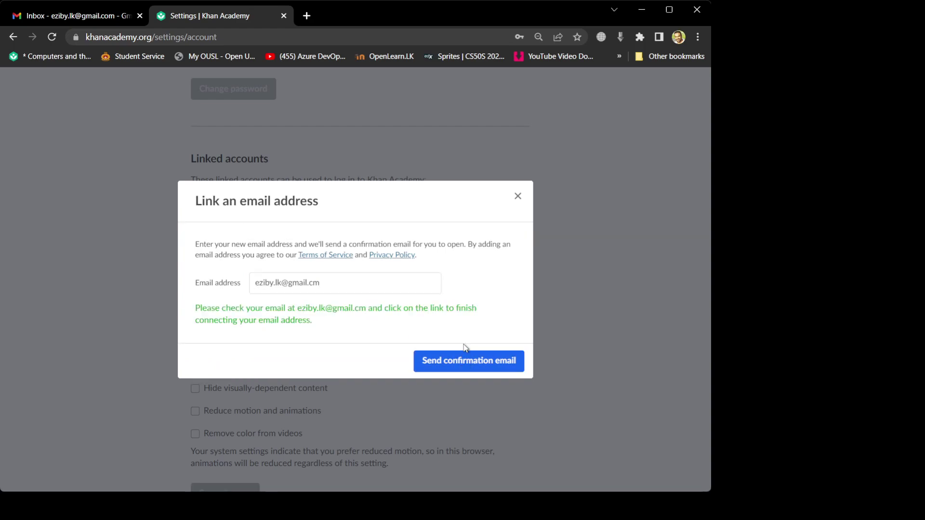
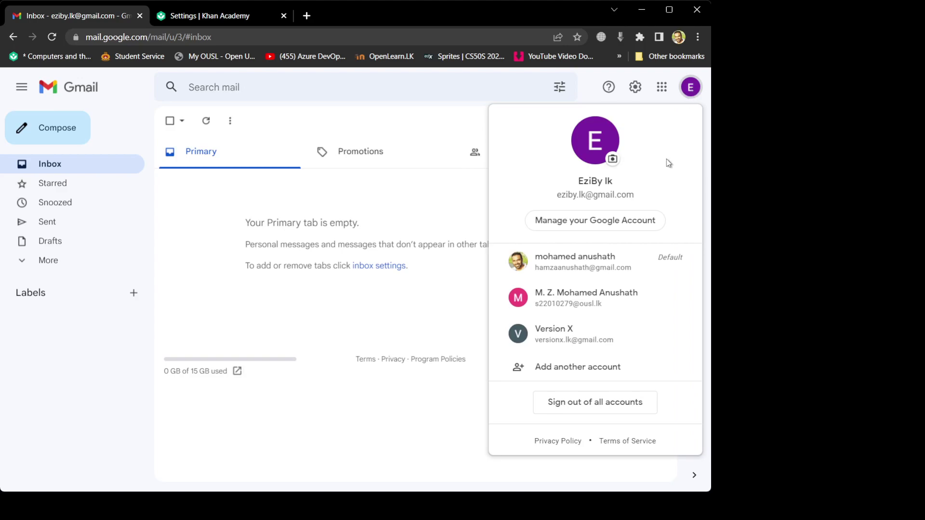
Step: Copy the new Gmail address from the account card and return to the empty Primary inbox
drag(640, 198, 555, 193)
key(ctrl+c)
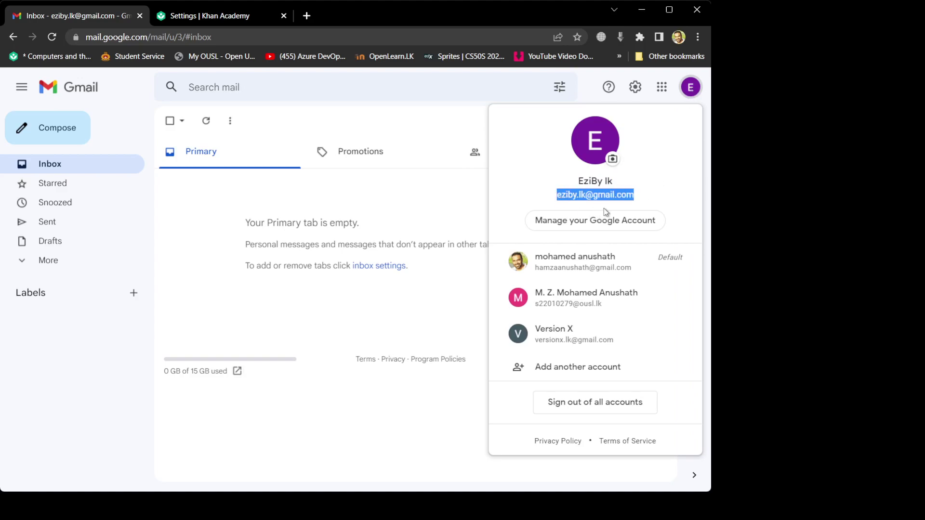
click(136, 220)
click(136, 221)
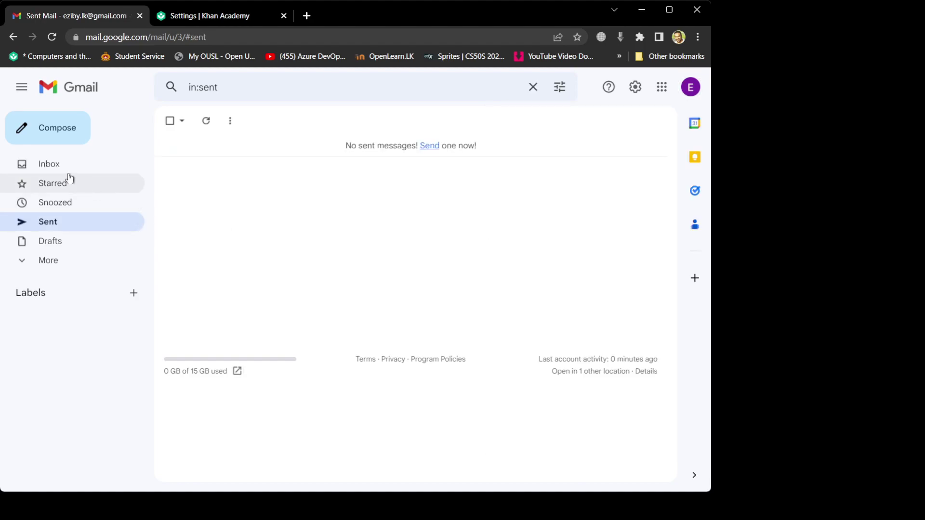
click(64, 171)
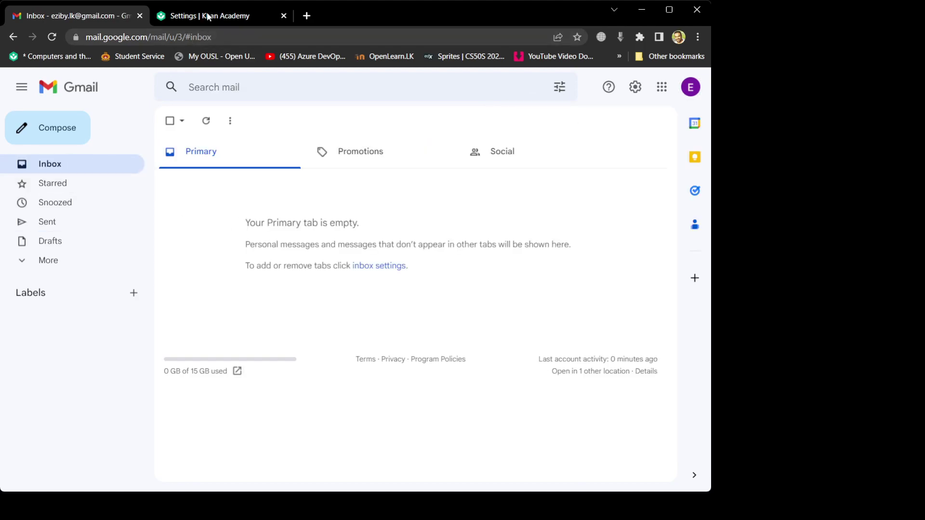
click(207, 16)
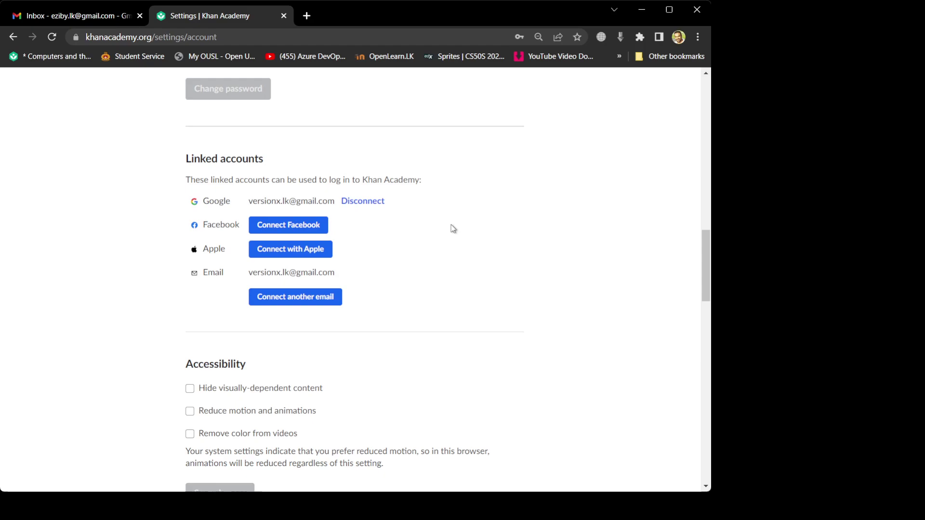
Step: Add the copied Gmail address under Linked accounts and send its confirmation email
click(284, 301)
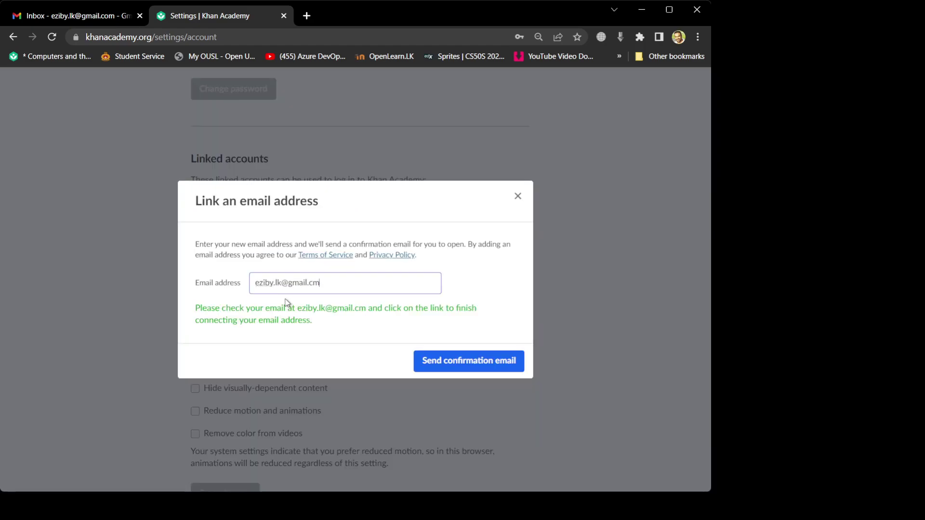
drag(330, 278, 239, 283)
key(ctrl+v)
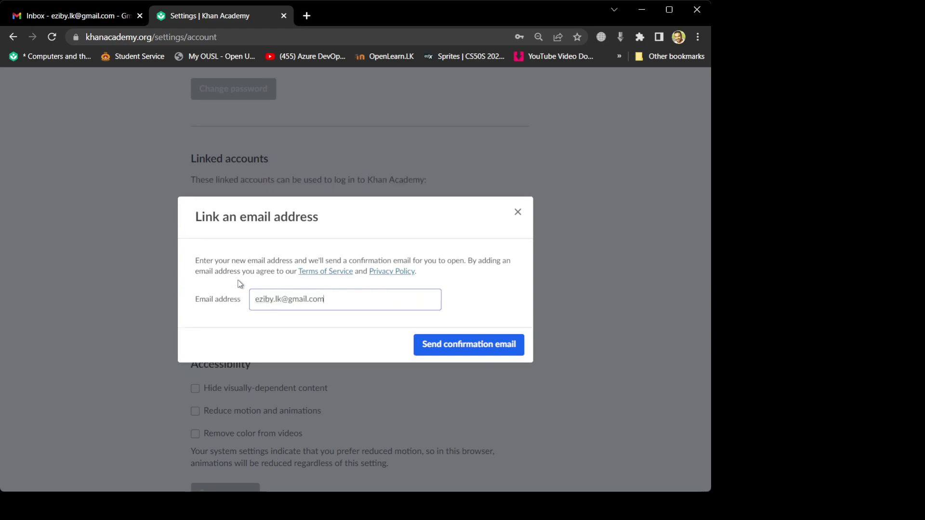
click(450, 346)
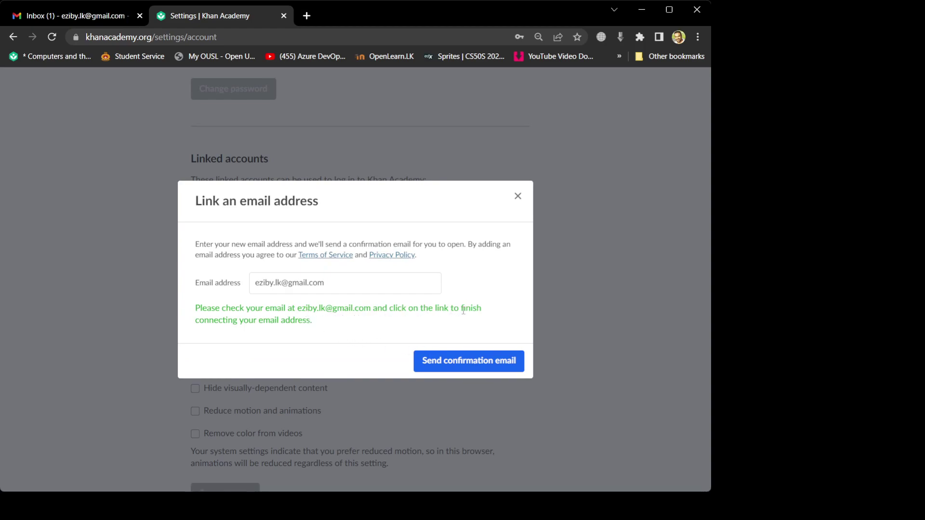
click(518, 196)
click(82, 13)
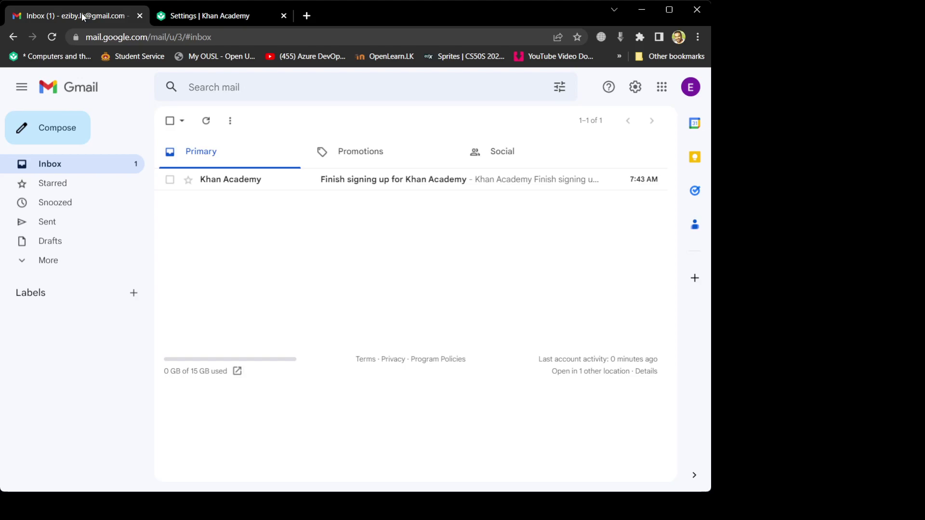
Step: Open the 'Finish signing up for Khan Academy' email and follow its Finish signing up link
click(211, 122)
click(245, 185)
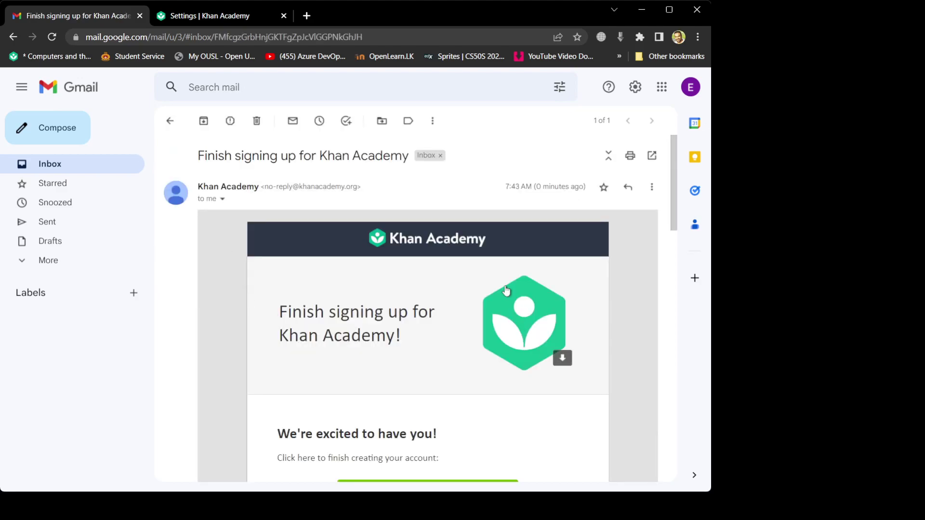
scroll(564, 301, down, 10)
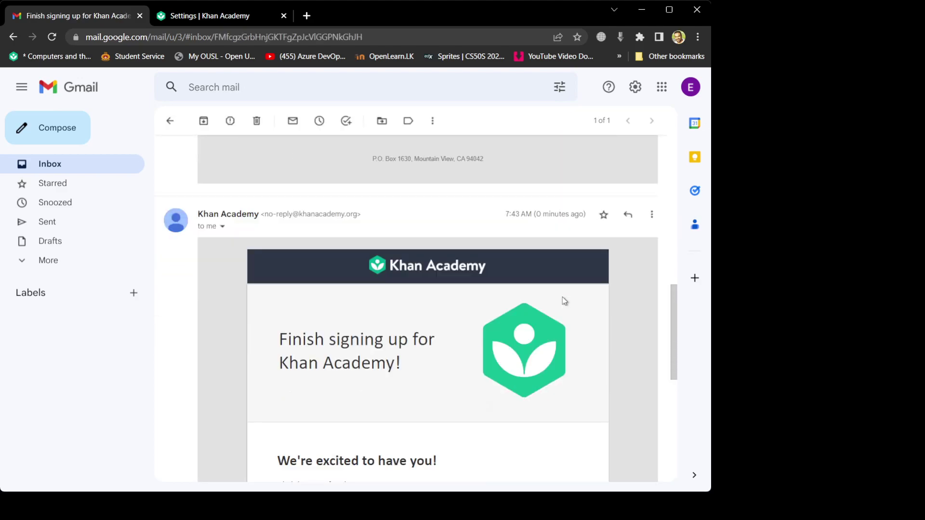
scroll(562, 300, down, 5)
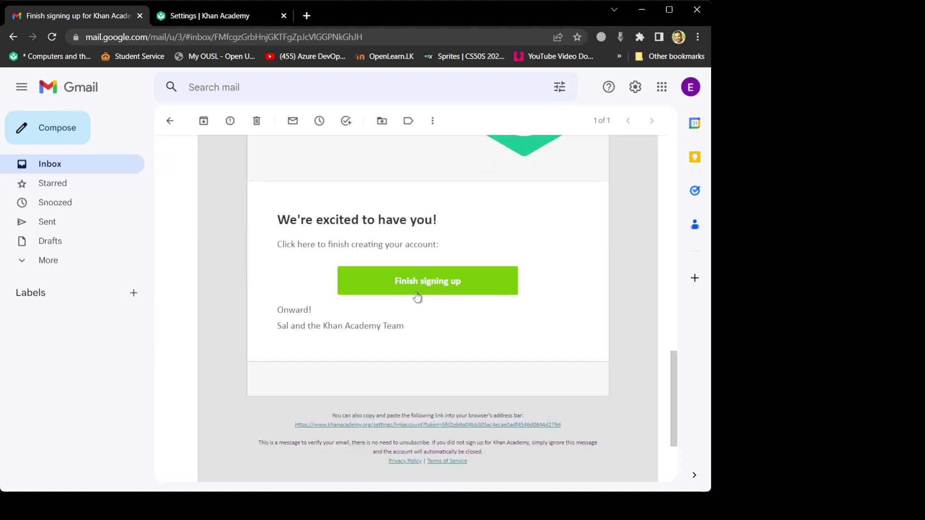
scroll(555, 293, up, 15)
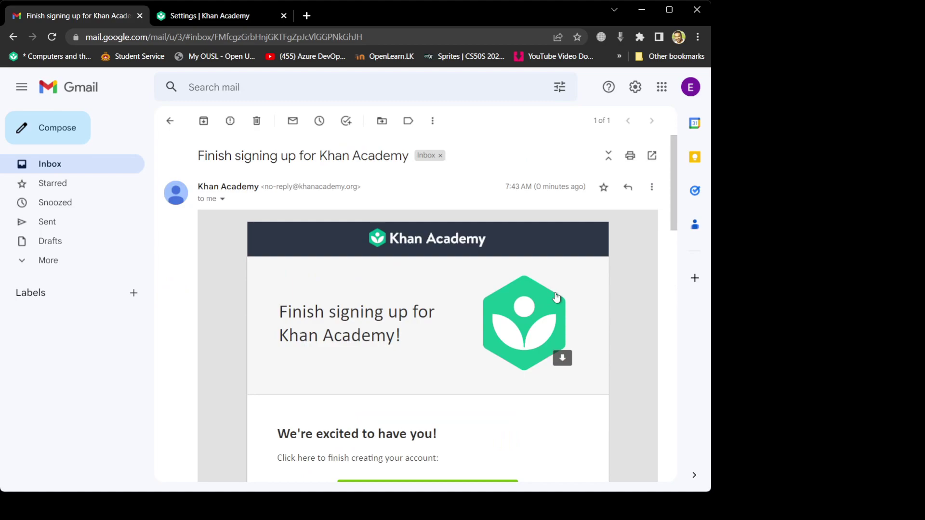
scroll(484, 313, down, 15)
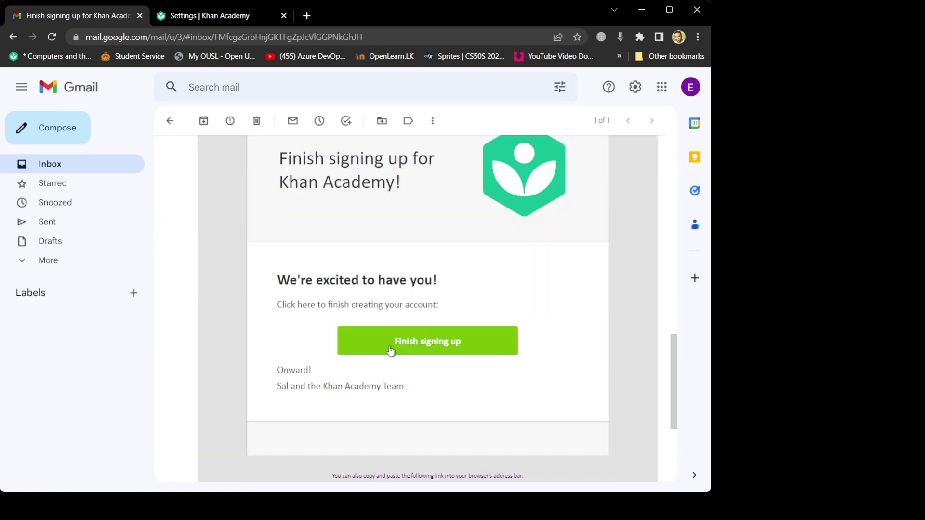
click(390, 350)
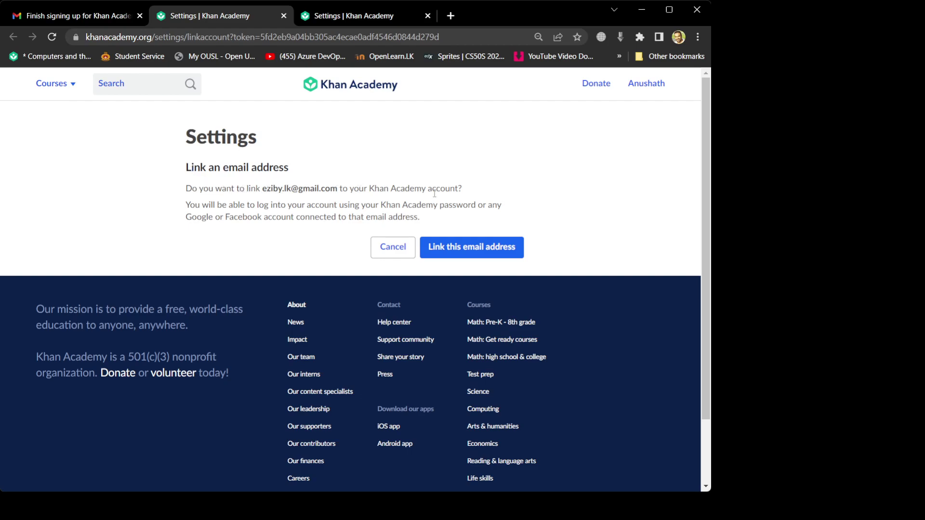
Step: Link the new email address, close the duplicate Settings tab, and view Linked accounts
click(473, 252)
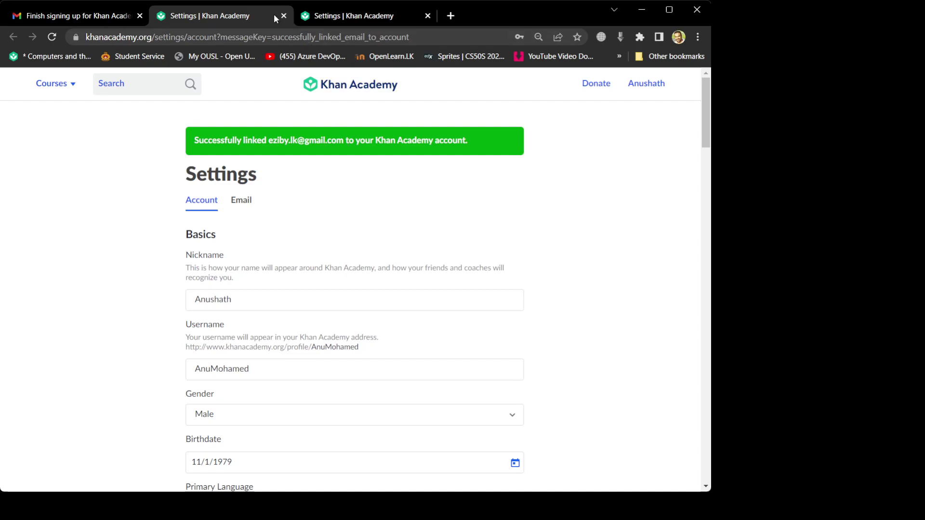
click(356, 16)
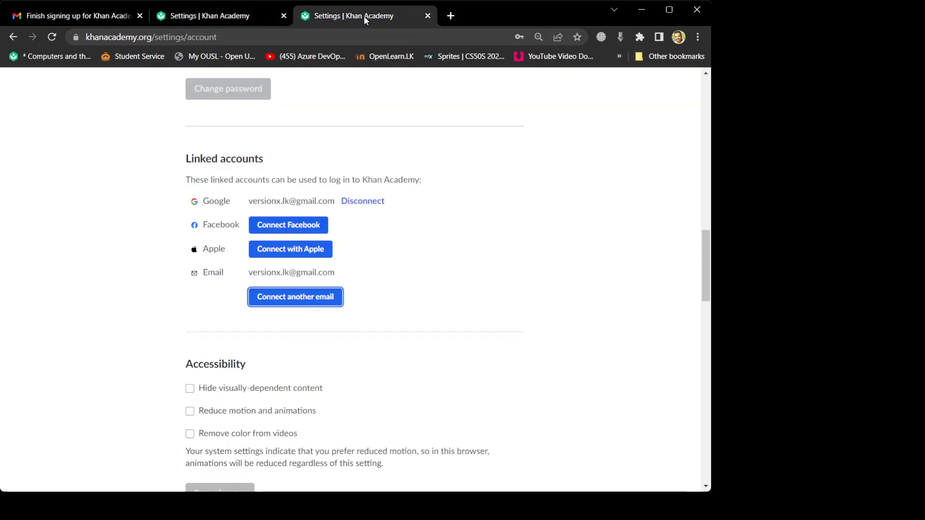
click(428, 17)
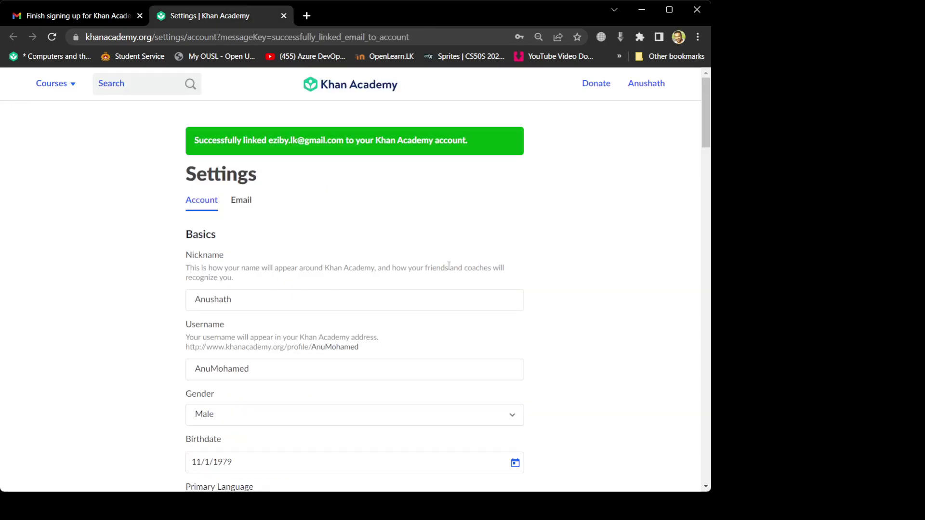
scroll(452, 273, down, 13)
scroll(452, 273, down, 6)
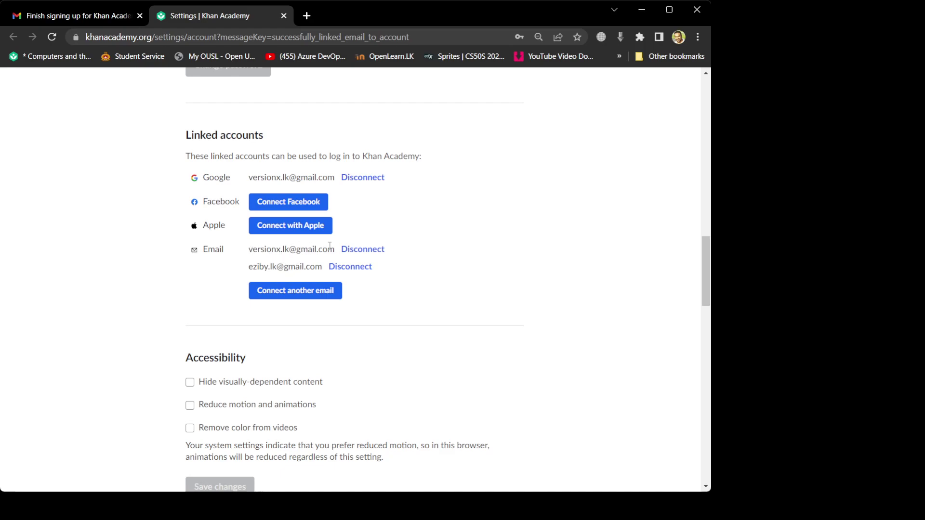
Step: Try disconnecting the original email, which is refused until another primary address is set
click(362, 254)
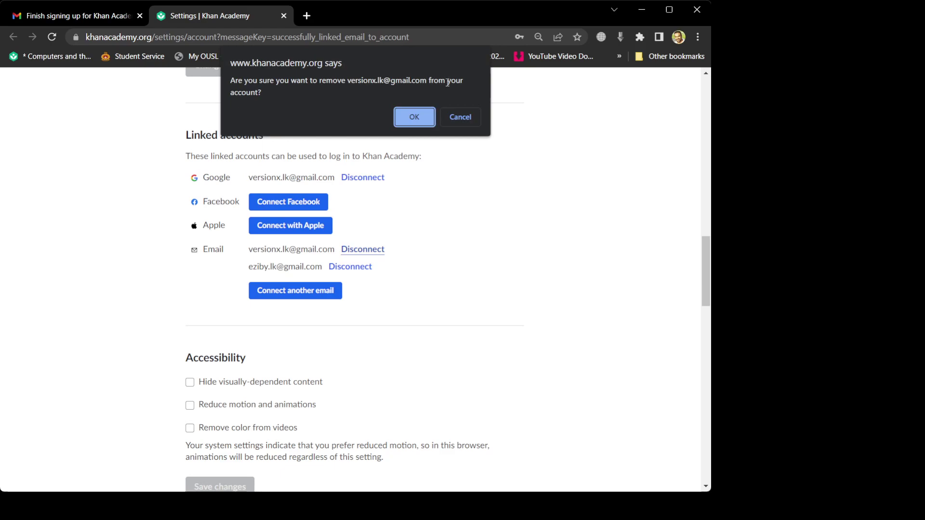
click(415, 118)
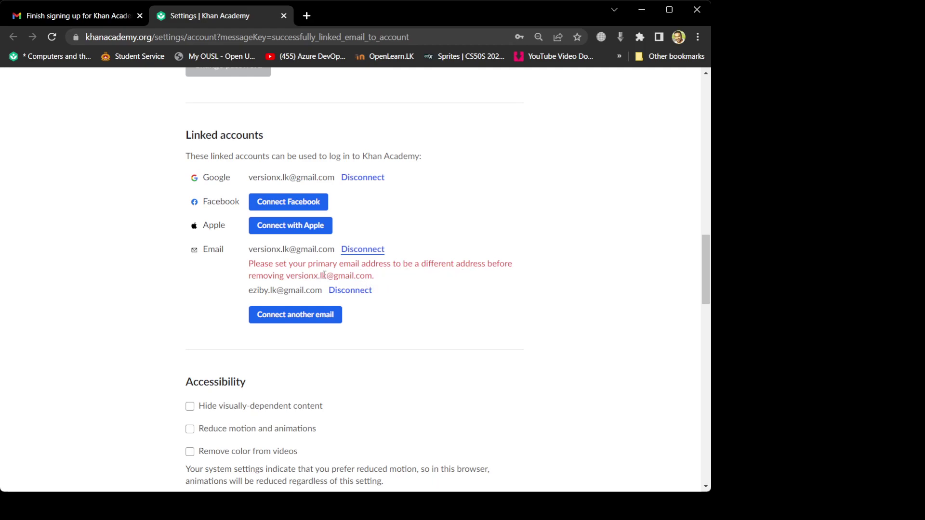
drag(374, 278, 237, 276)
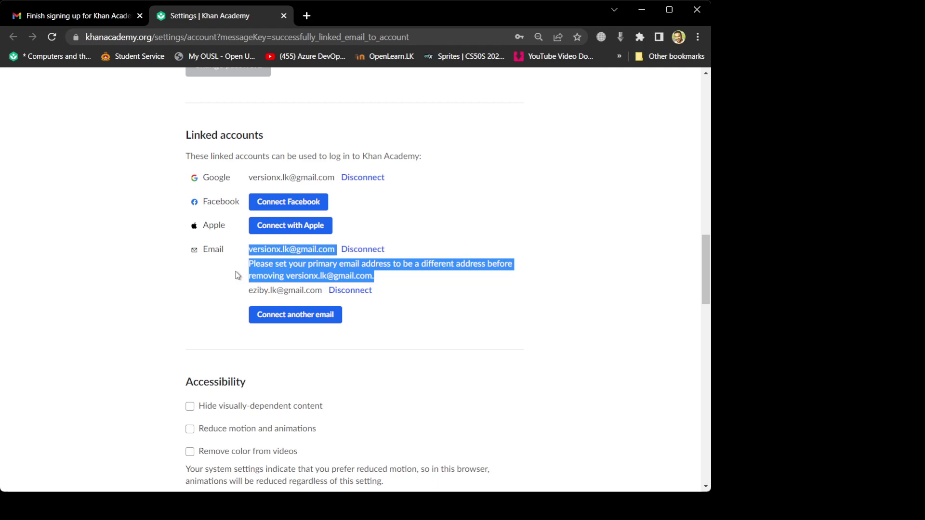
click(520, 204)
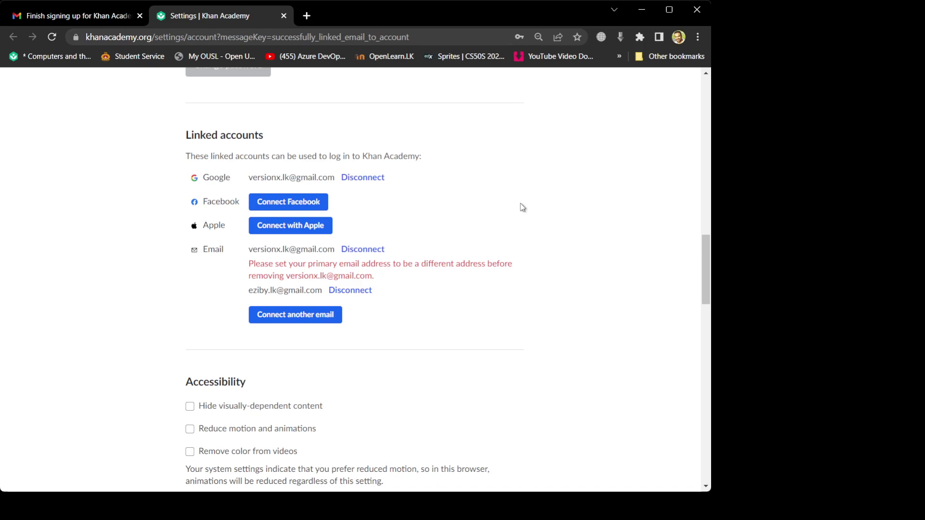
scroll(534, 206, up, 15)
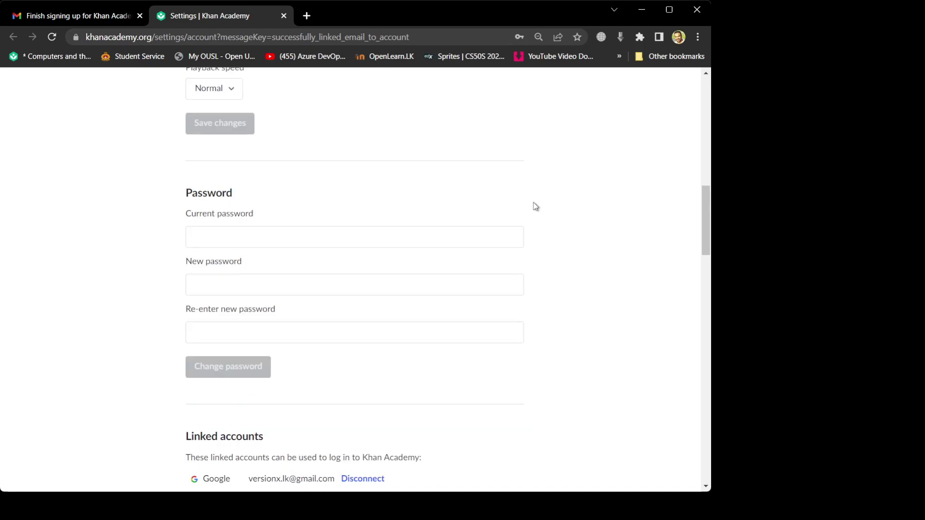
scroll(534, 204, up, 3)
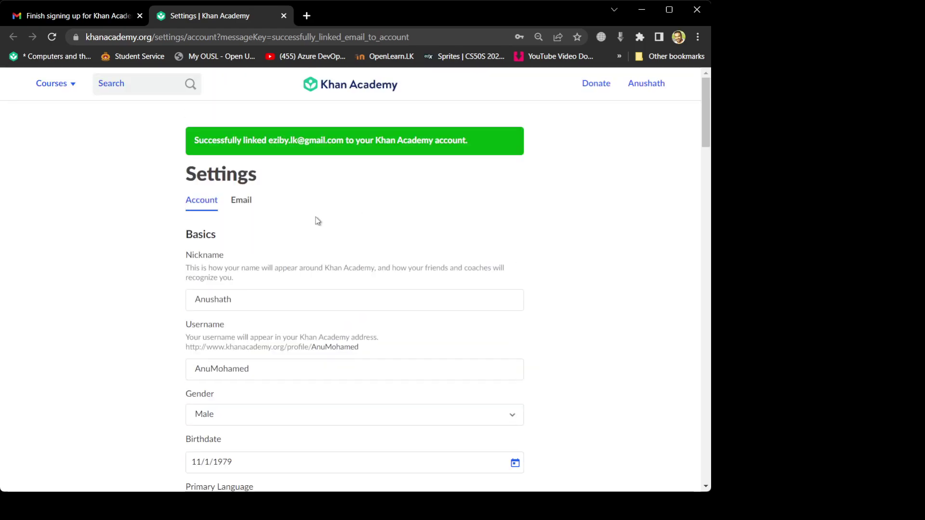
Step: In Email settings, pick the newly linked Gmail address in the Send email to dropdown
click(246, 206)
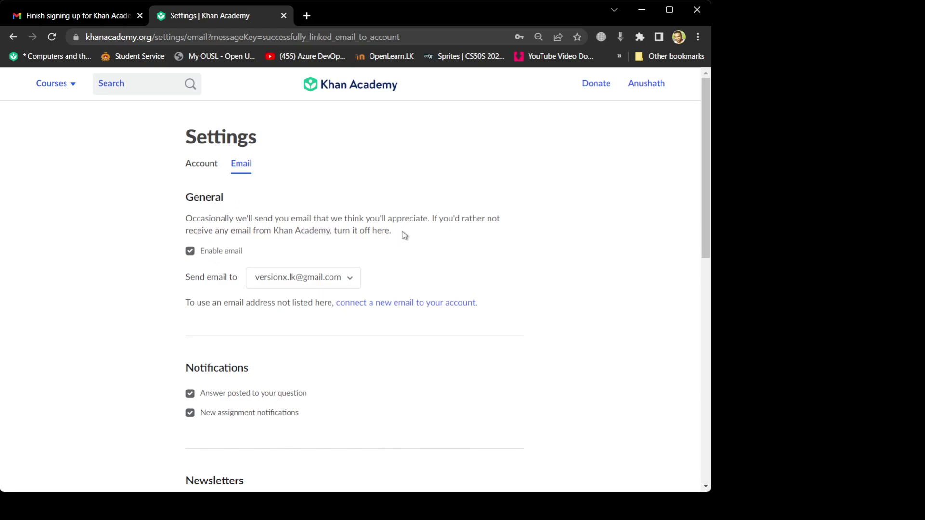
click(294, 282)
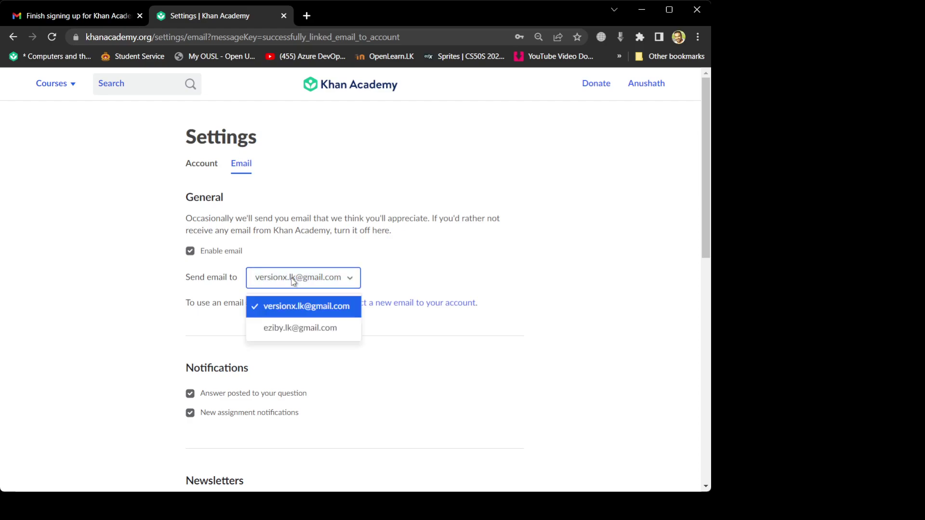
click(301, 327)
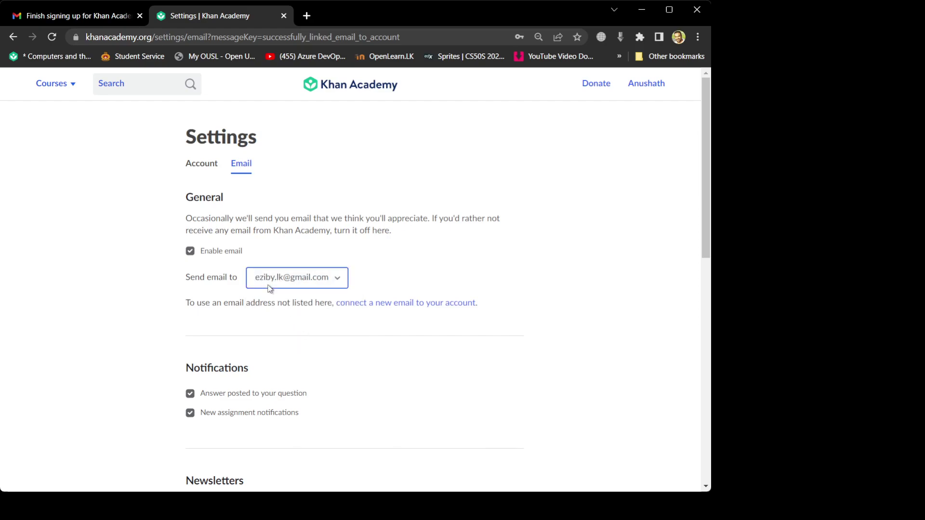
scroll(372, 291, down, 8)
scroll(371, 291, up, 8)
Step: Disconnect the second email address from Linked accounts
click(204, 168)
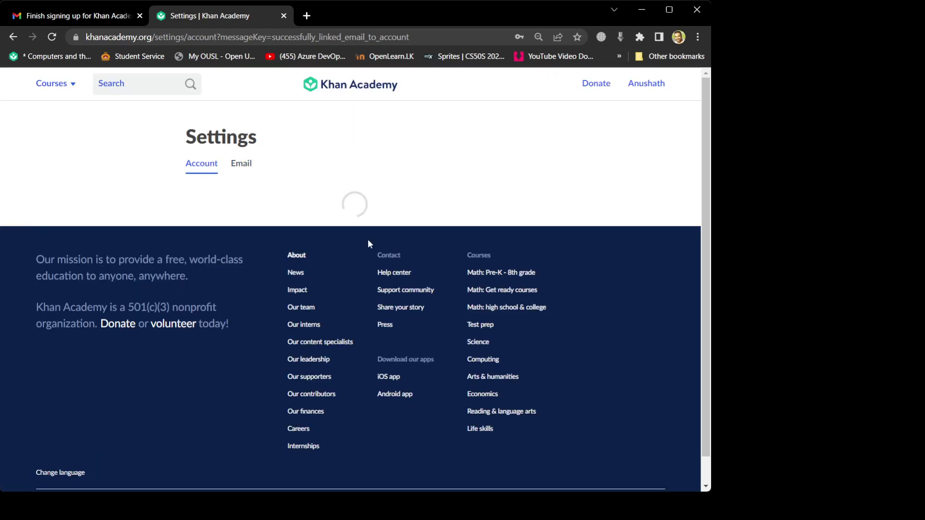
scroll(422, 244, down, 18)
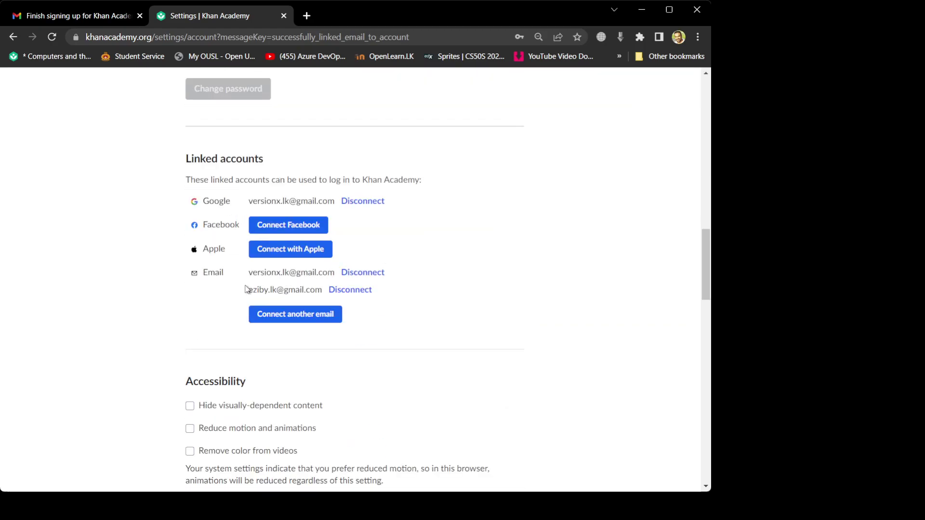
click(374, 277)
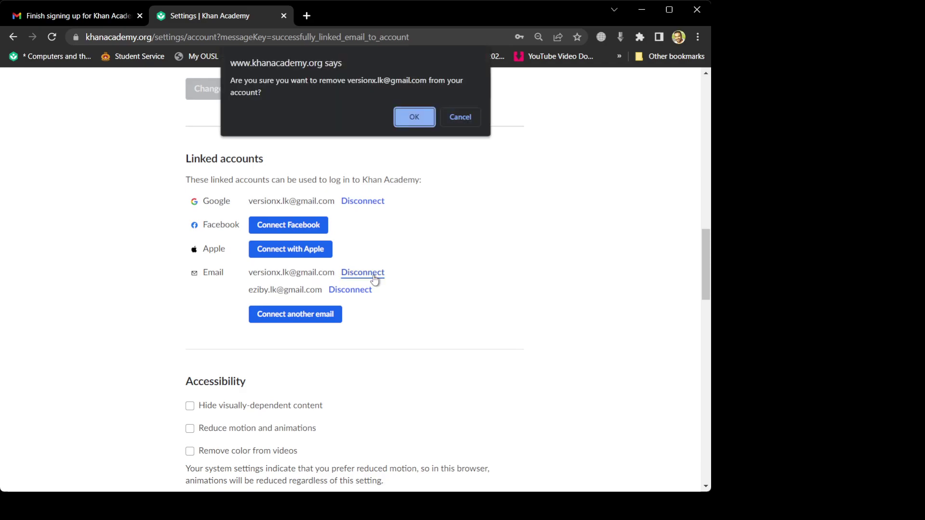
click(420, 119)
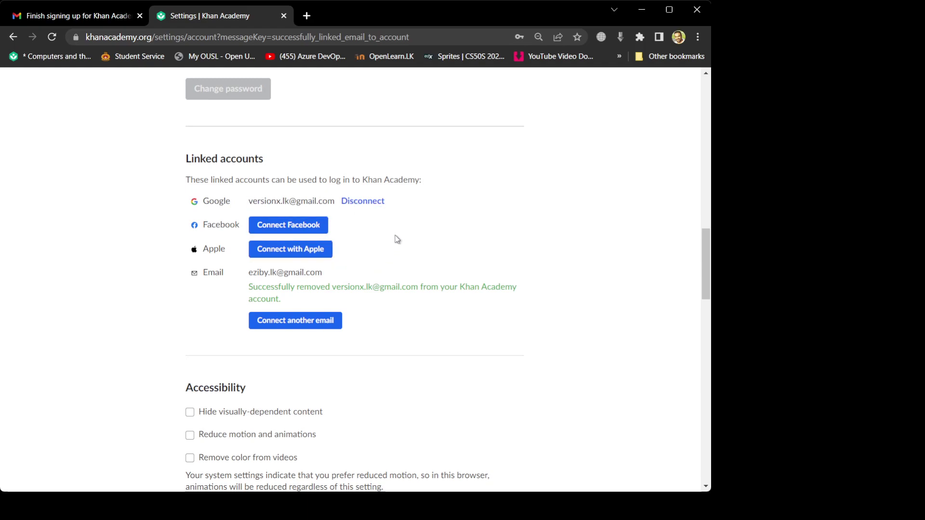
Step: Disconnect the Google sign-in, leaving a single linked email address
click(368, 202)
click(414, 107)
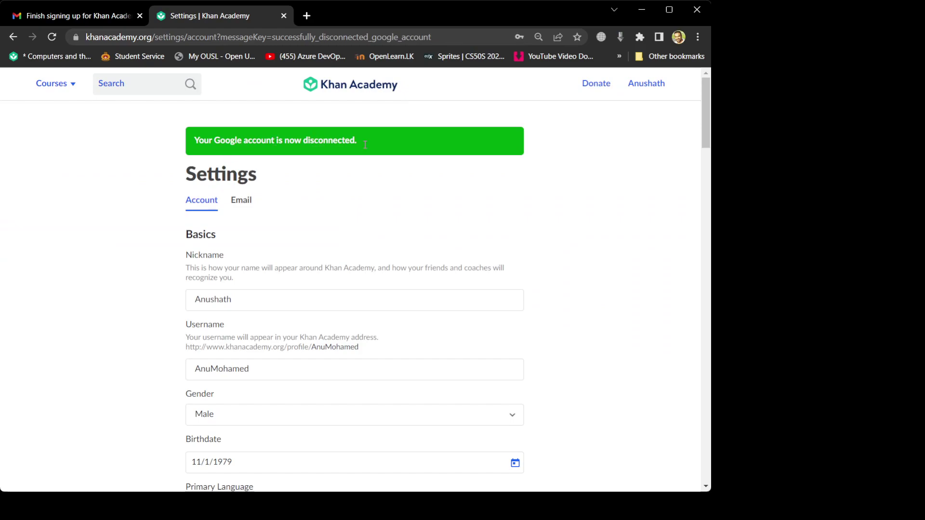
scroll(386, 318, down, 10)
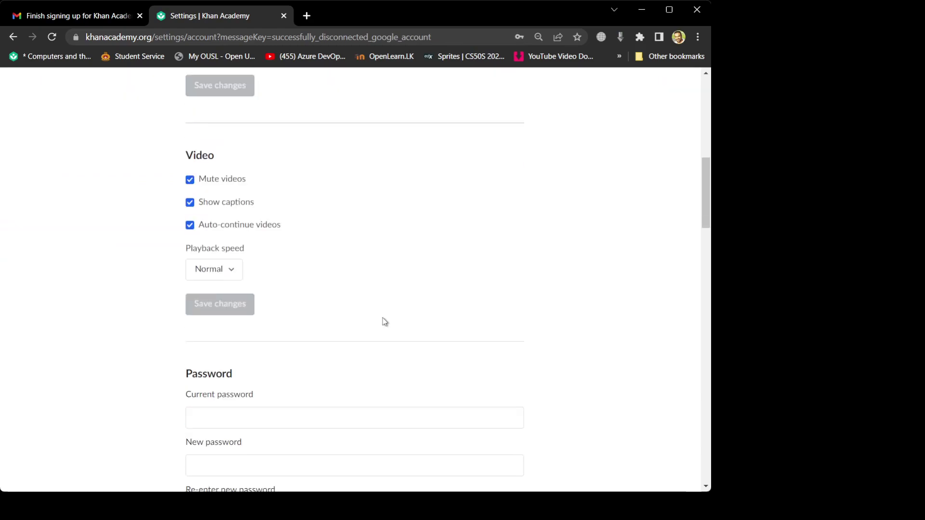
scroll(385, 322, down, 7)
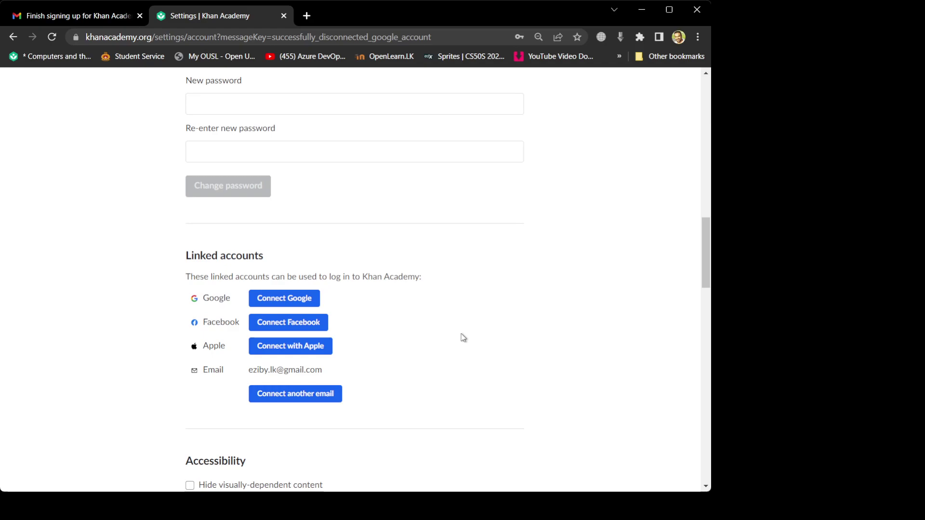
scroll(519, 325, up, 7)
scroll(519, 325, up, 6)
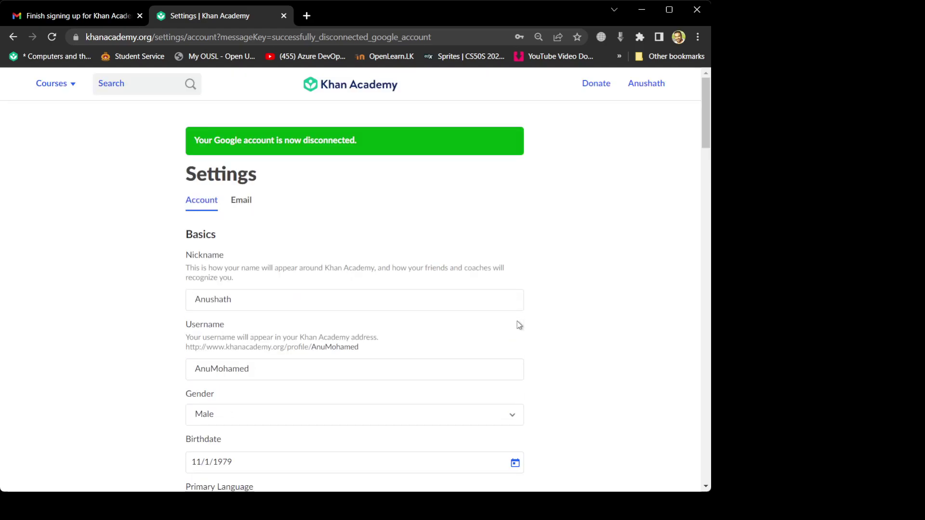
click(646, 85)
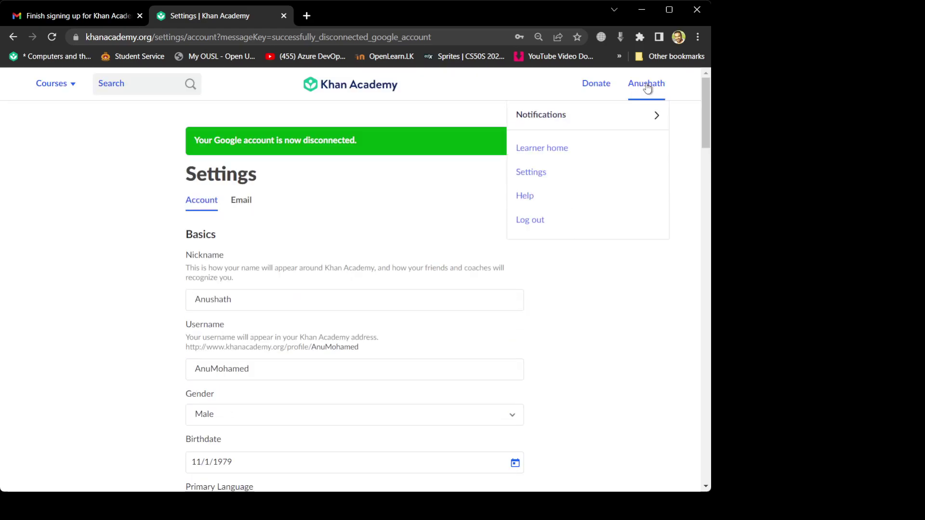
Step: Log out, then log back in using Continue with Google
click(529, 221)
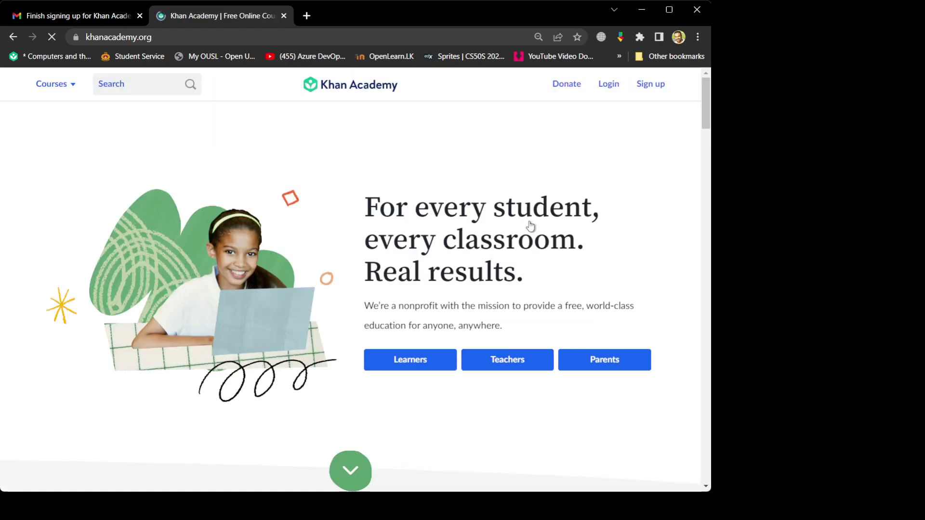
click(609, 87)
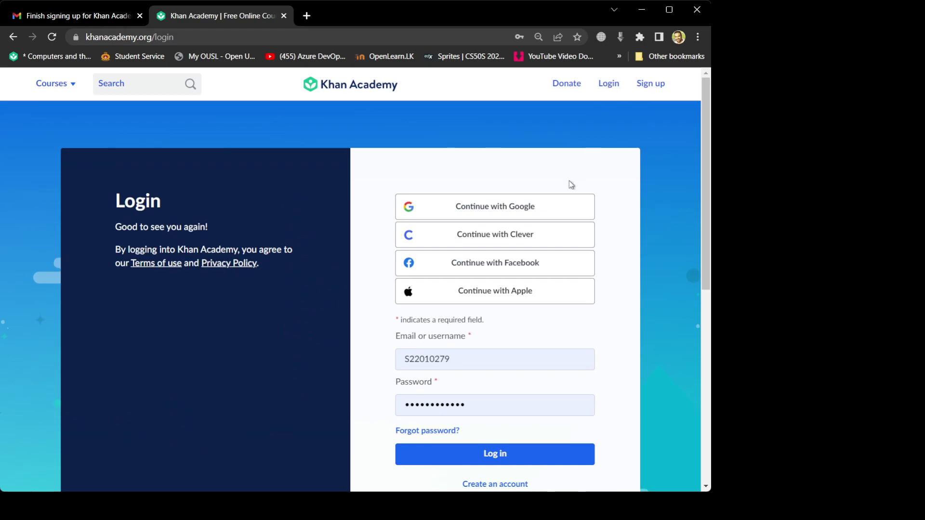
click(520, 213)
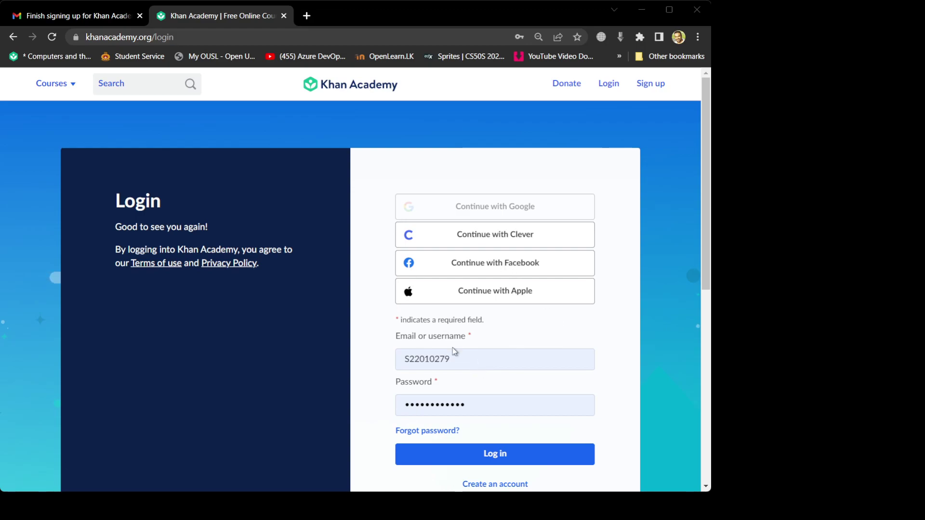
click(550, 451)
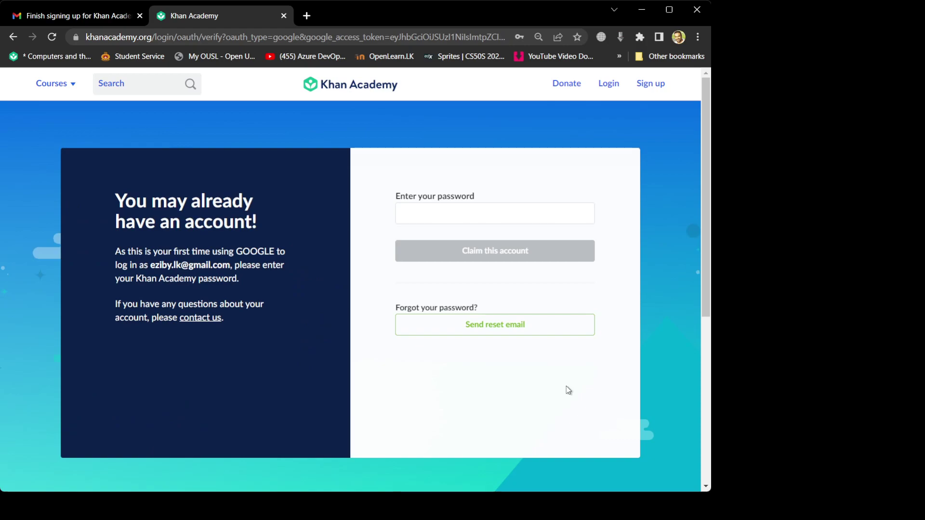
Step: Enter the account password to claim the existing account, then go to Account settings
click(453, 211)
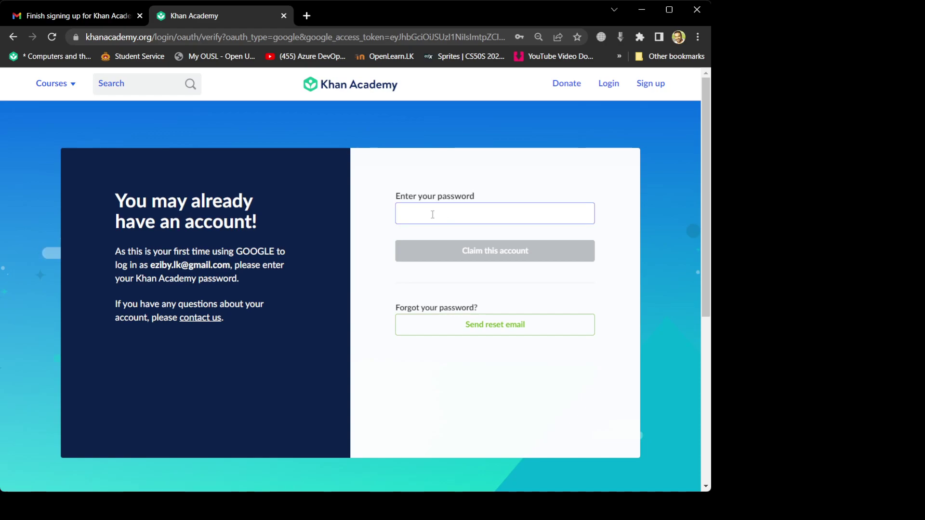
text(************)
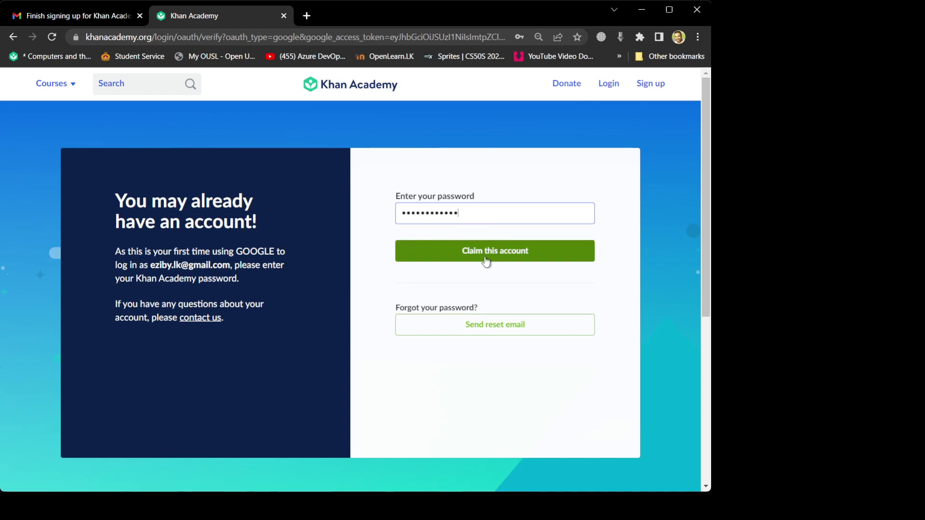
click(481, 253)
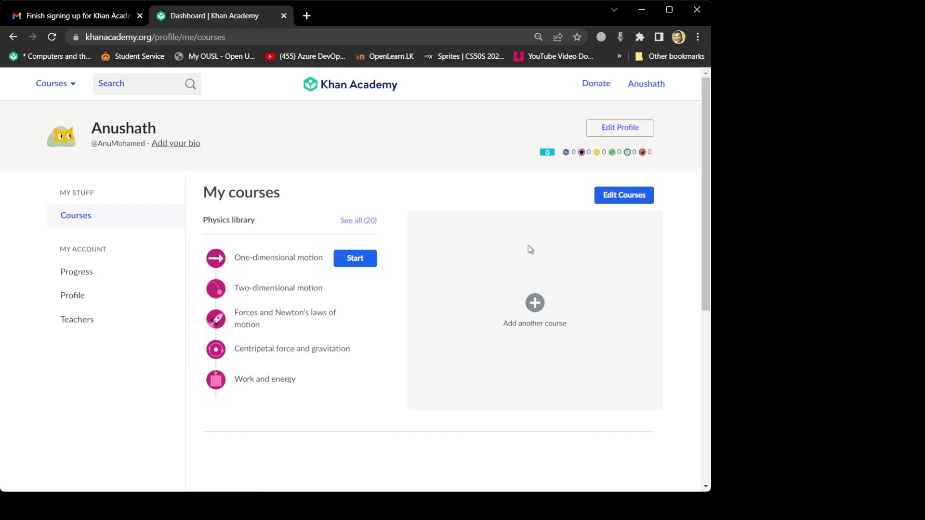
click(649, 85)
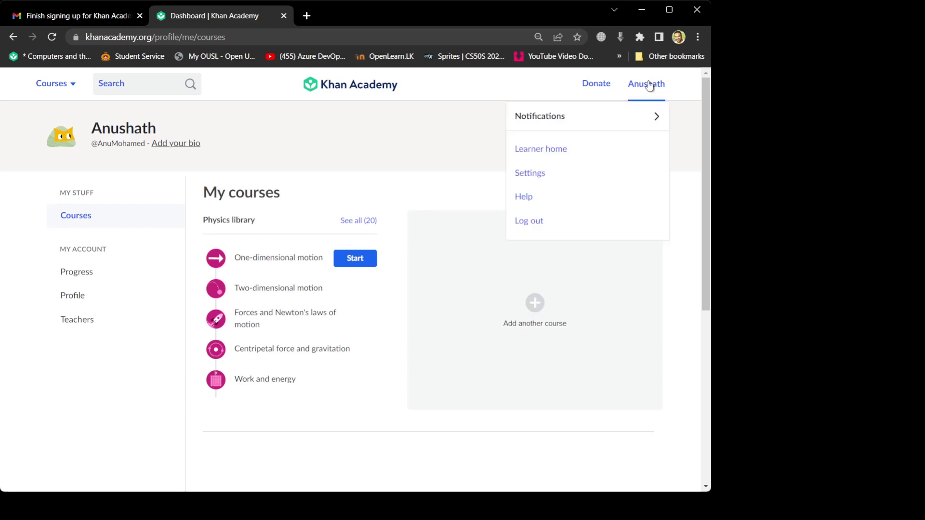
click(523, 174)
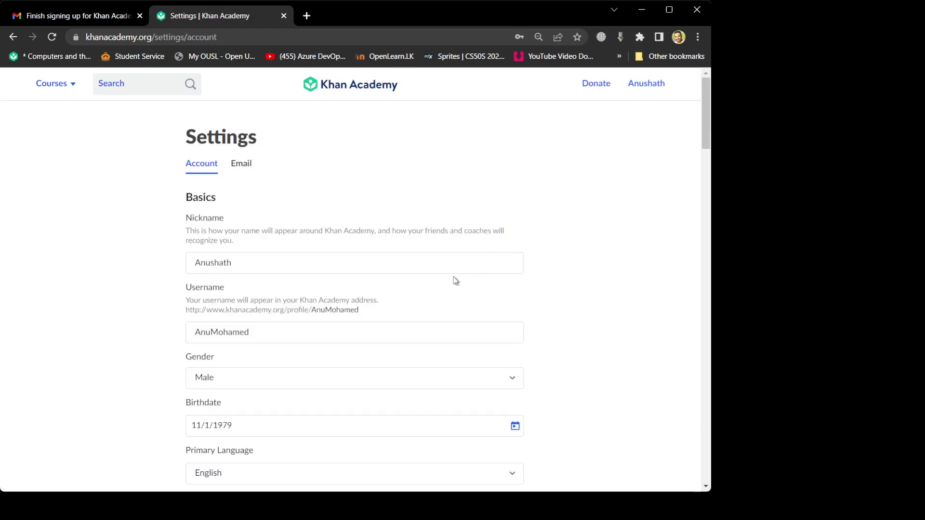
scroll(370, 299, down, 3)
scroll(369, 299, down, 15)
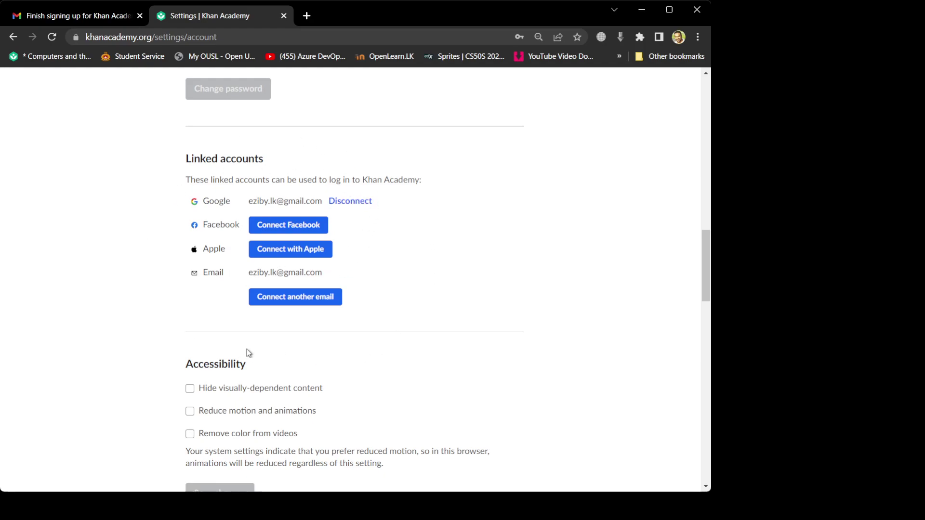
scroll(458, 313, up, 15)
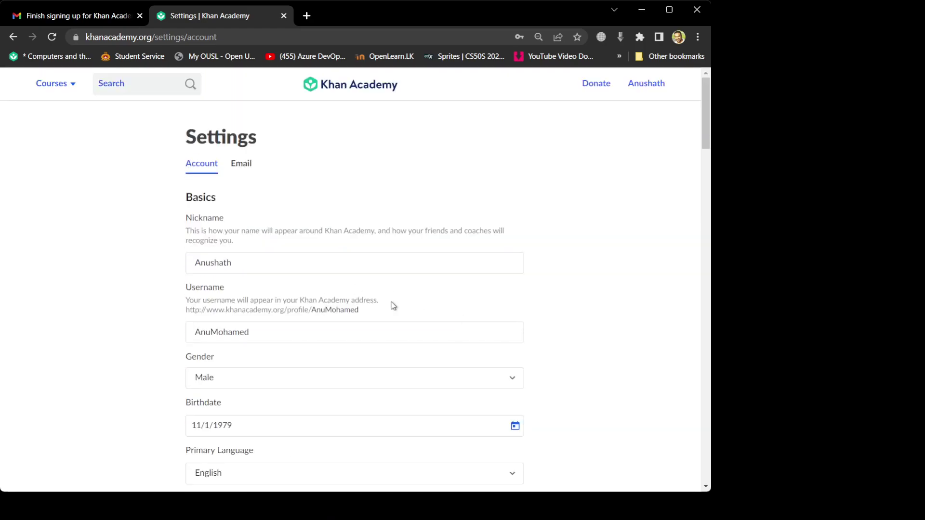
drag(250, 264, 170, 268)
Step: Replace the old nickname with the student ID and save, confirming the change
click(251, 263)
drag(232, 261, 162, 262)
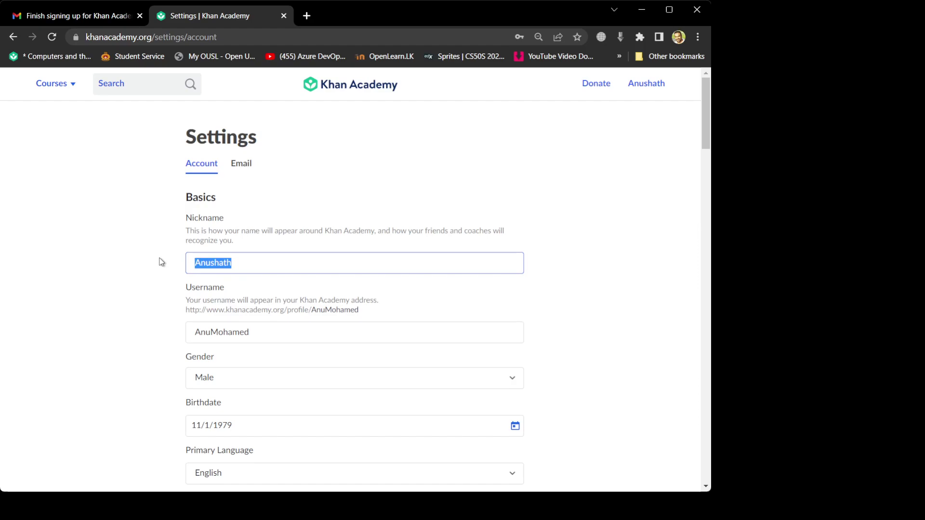
text(S123456789)
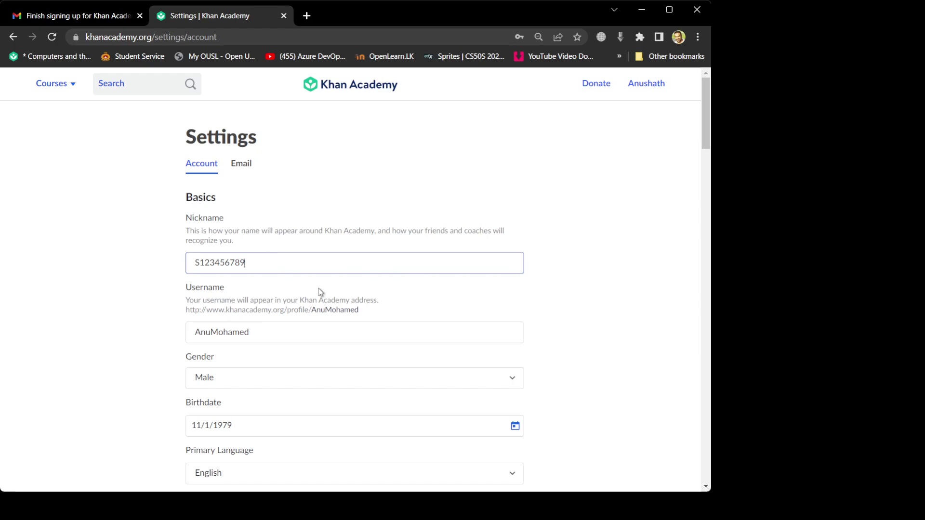
scroll(320, 292, down, 3)
click(211, 355)
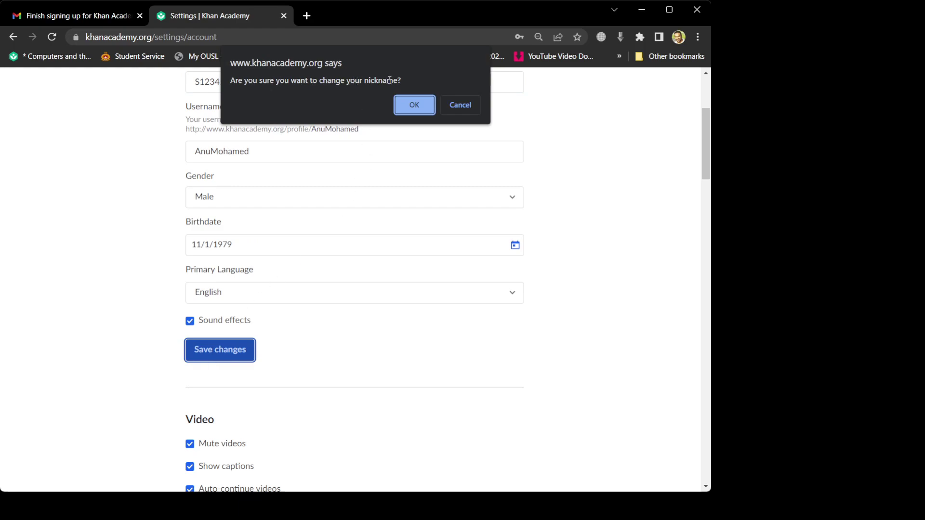
click(415, 106)
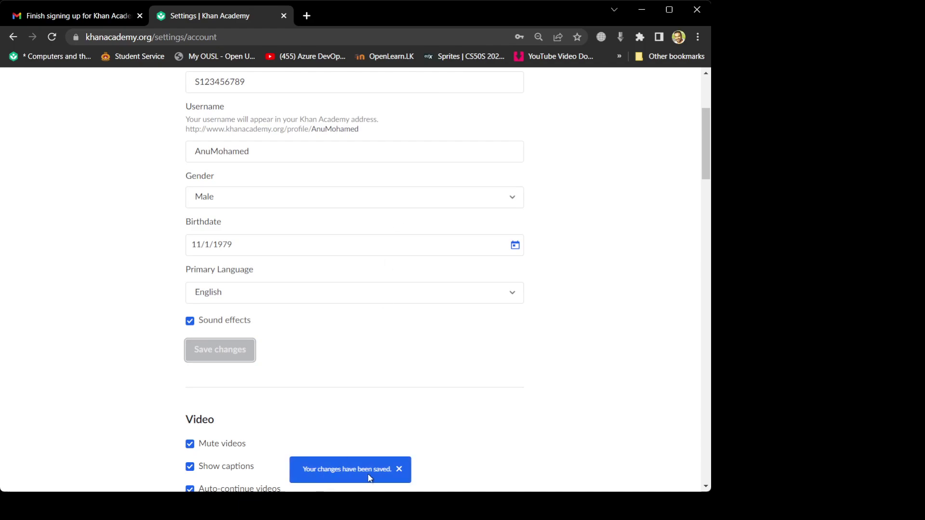
click(399, 469)
scroll(584, 272, up, 4)
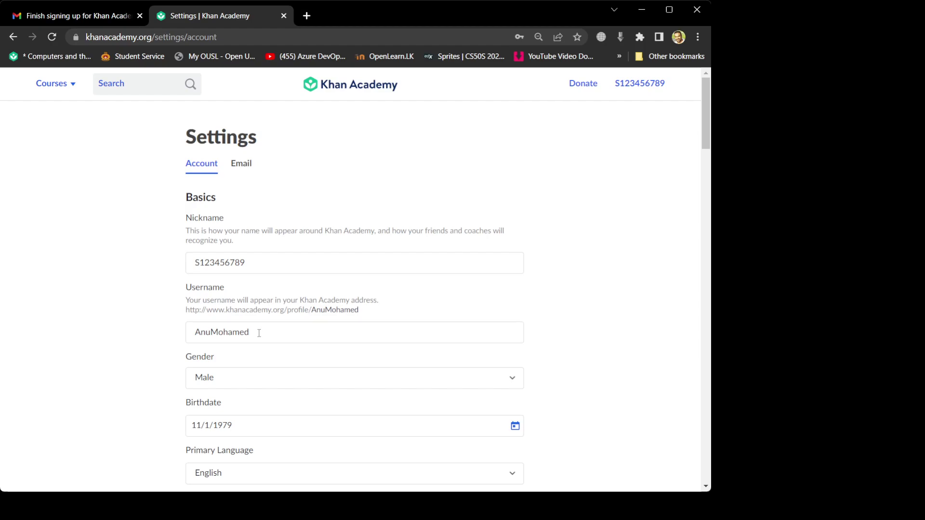
Step: Paste the nickname S123456789 into the username field, save, re-verify with Google, and confirm
drag(250, 263, 177, 266)
key(ctrl+c)
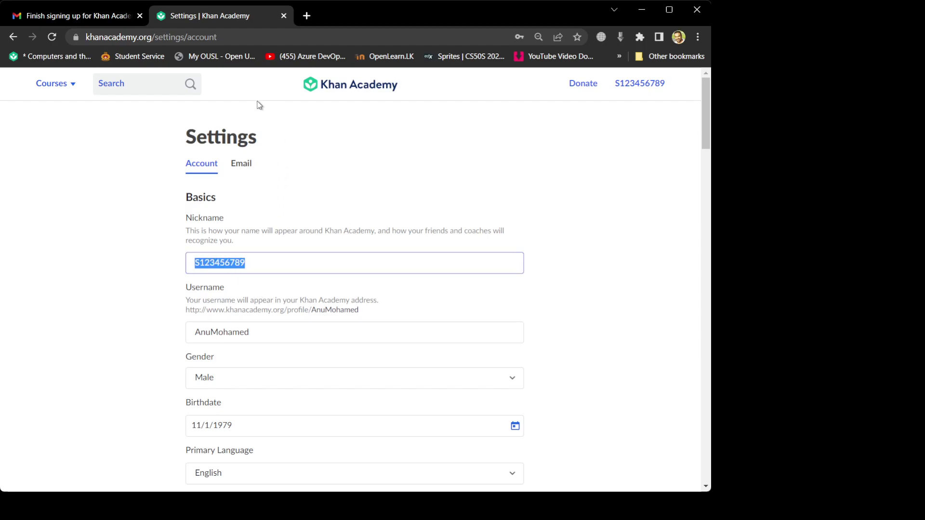
drag(270, 332, 167, 330)
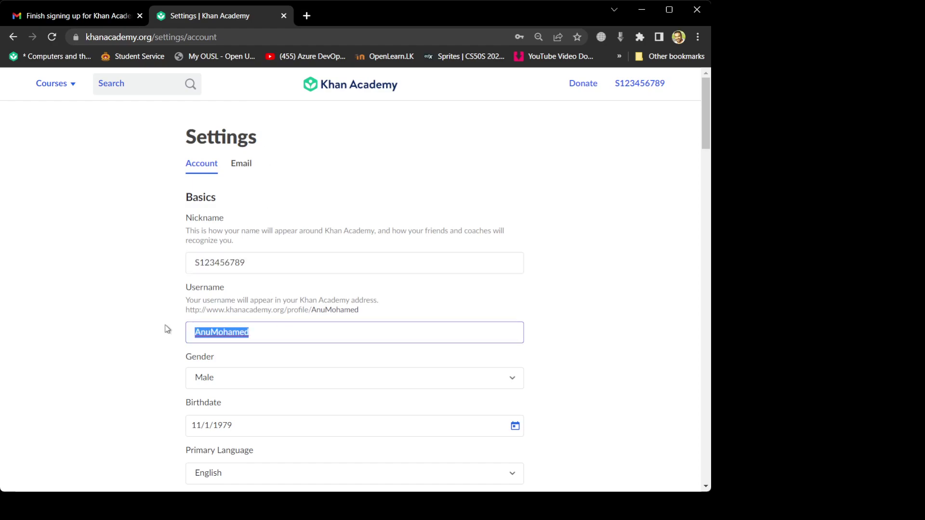
key(ctrl+v)
click(591, 286)
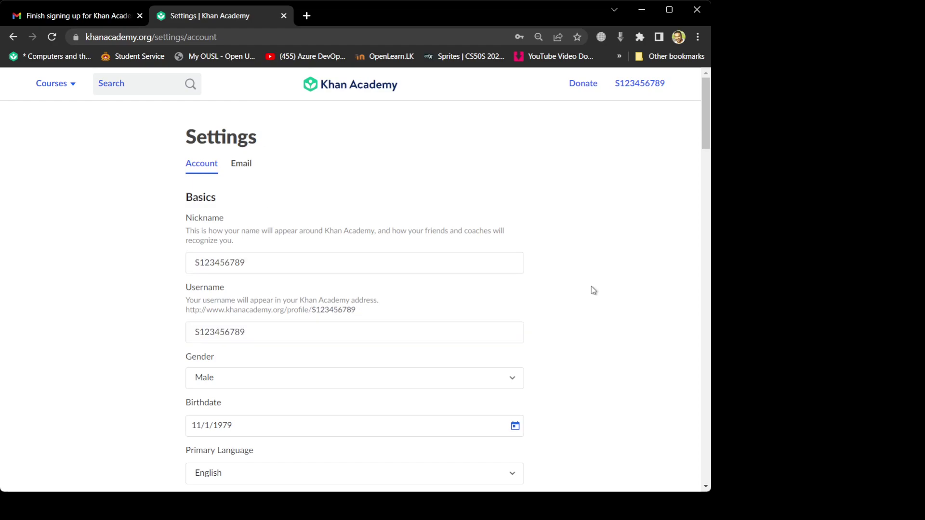
scroll(591, 306, down, 3)
click(209, 355)
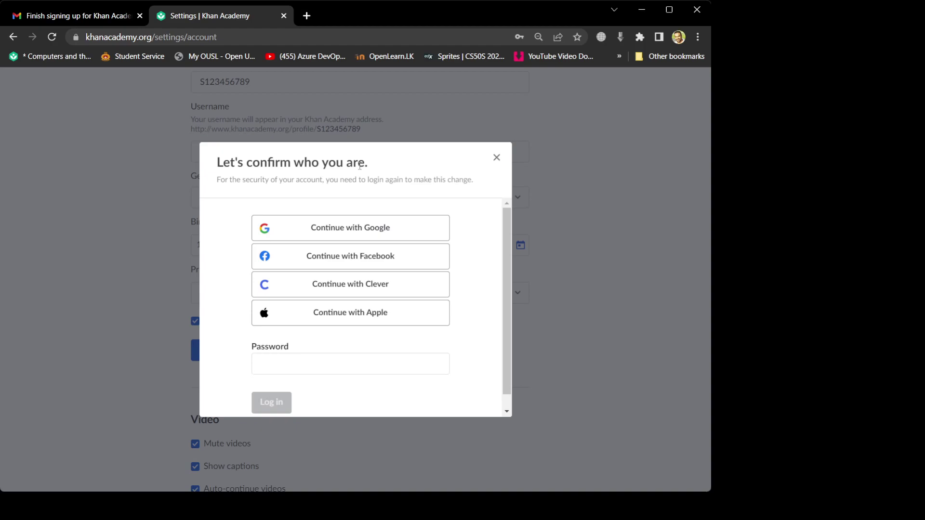
click(333, 232)
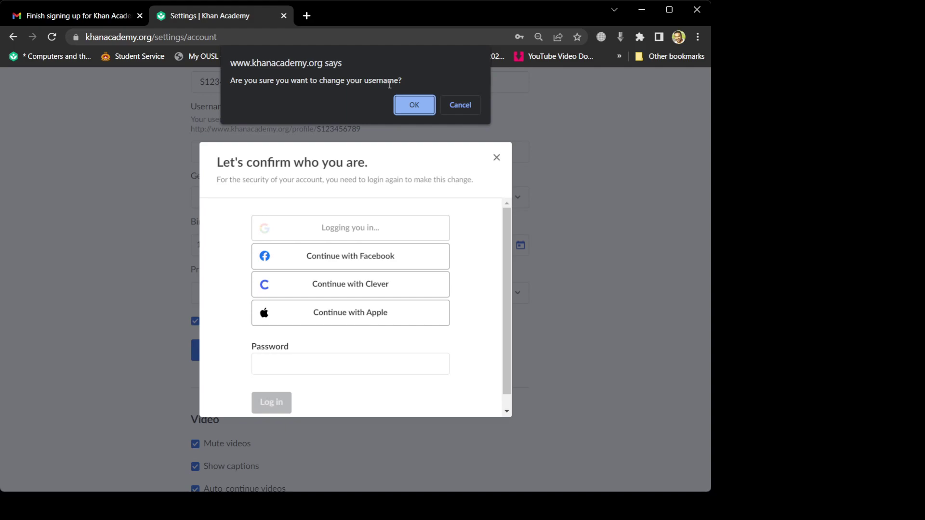
click(415, 106)
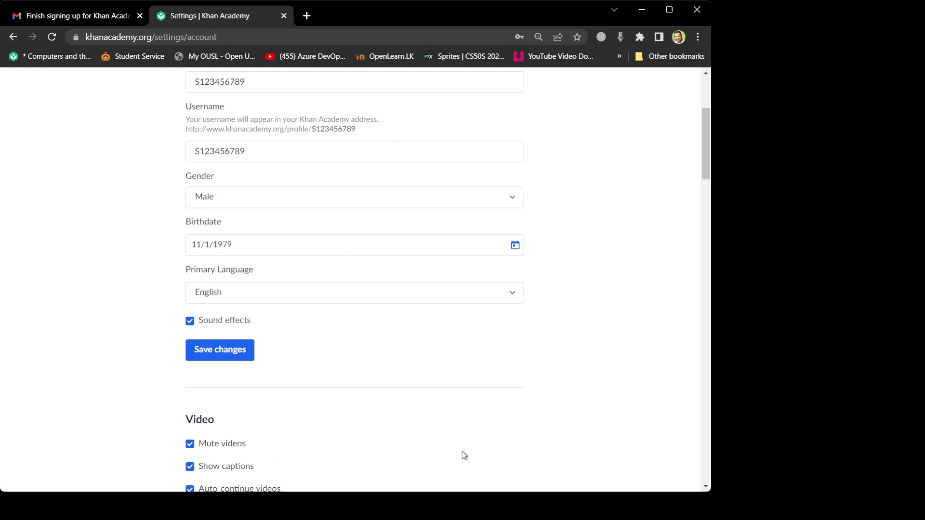
Step: Reload Account settings from the account menu to check the username
scroll(611, 345, up, 4)
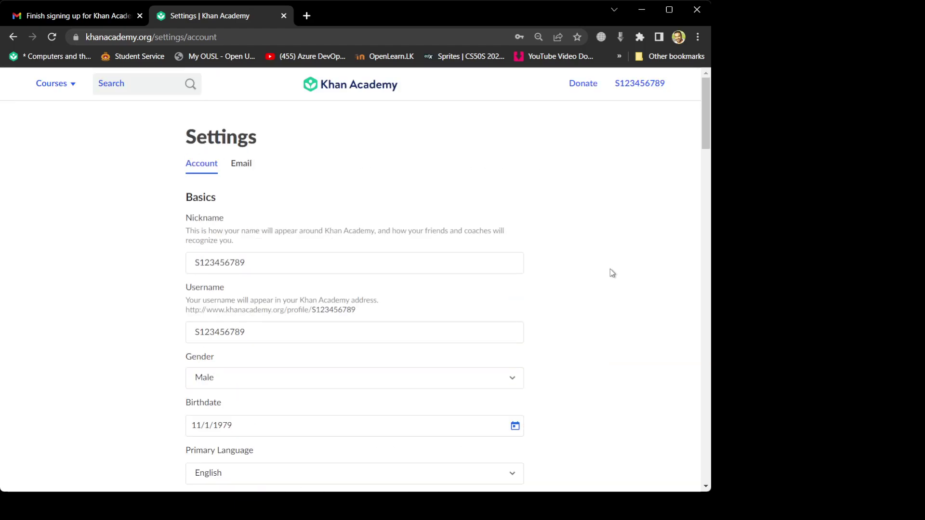
click(639, 83)
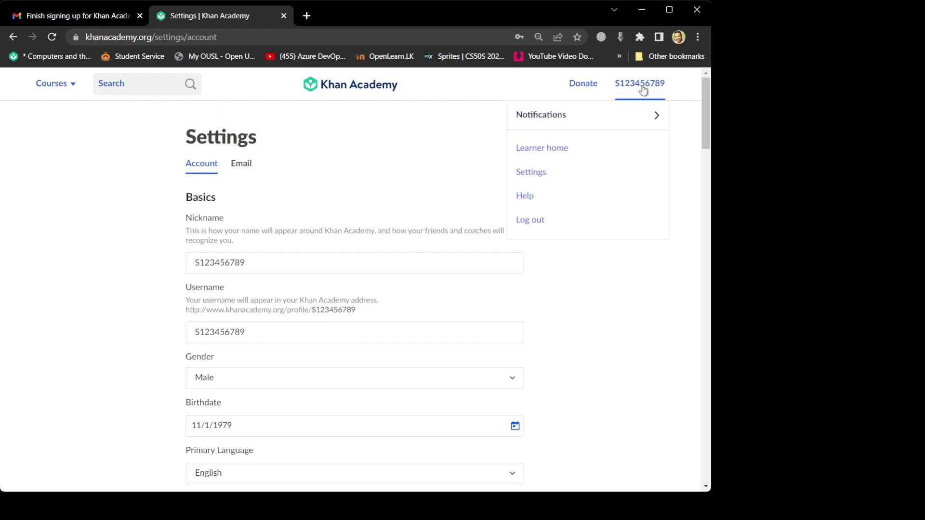
click(531, 173)
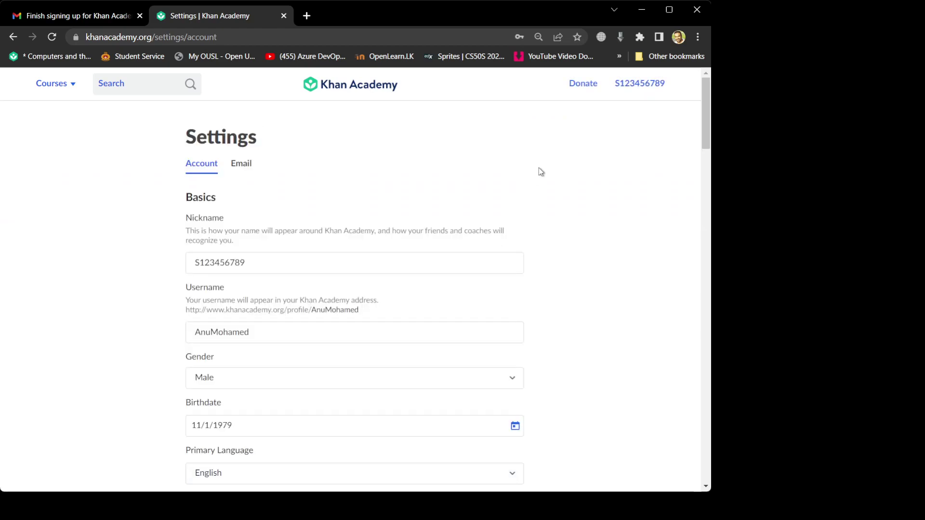
Step: Replace the username with S123456789 again, save, and confirm the change
scroll(276, 324, down, 2)
drag(251, 141, 177, 138)
key(ctrl+c)
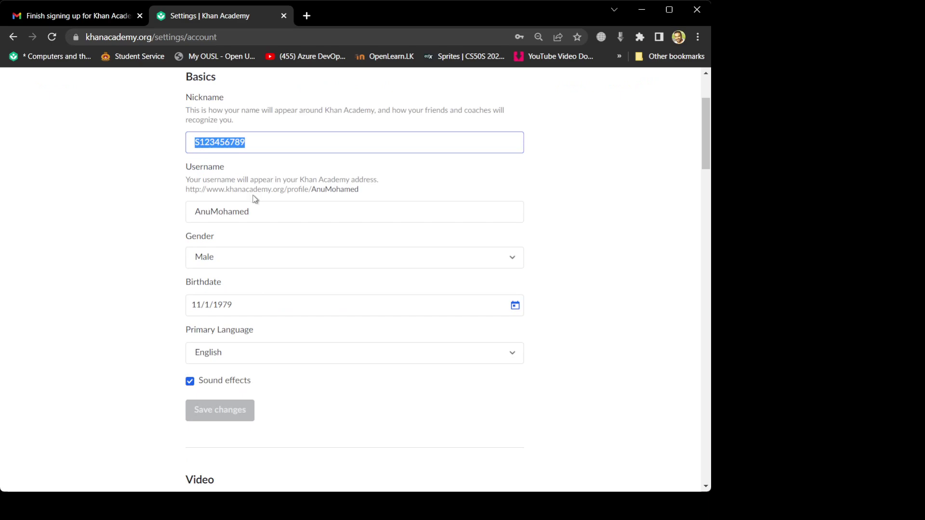
drag(256, 213, 167, 218)
key(ctrl+v)
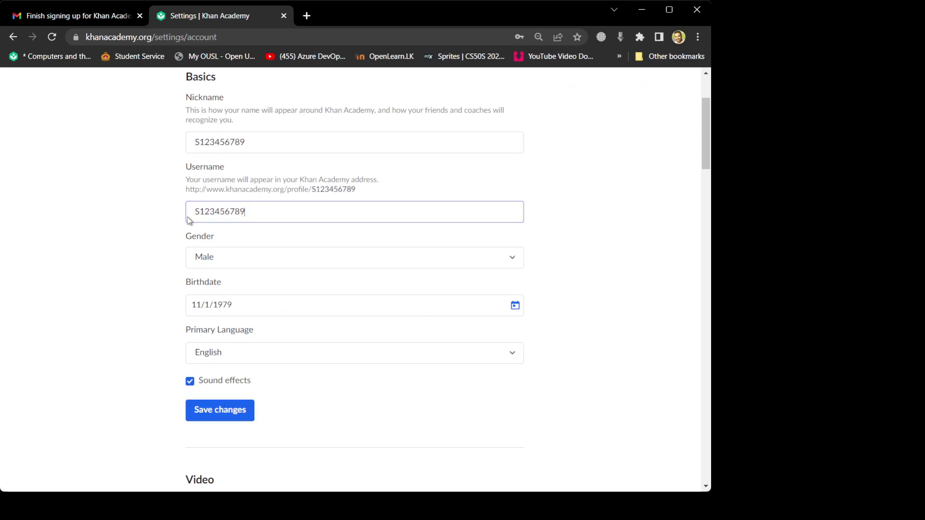
click(221, 415)
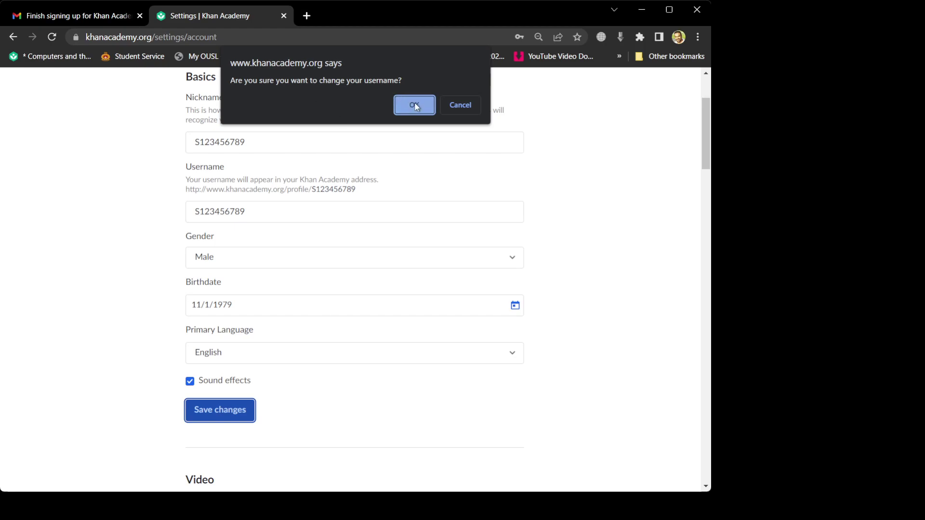
click(415, 104)
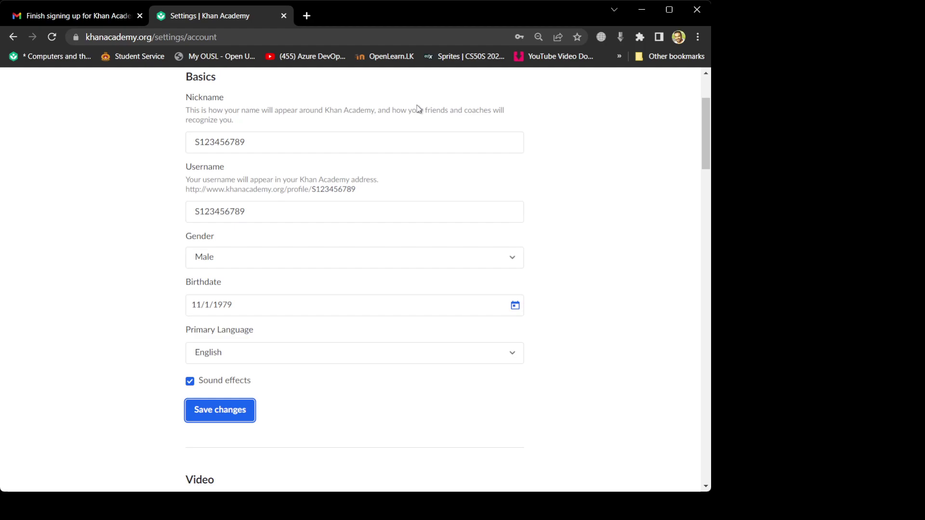
Step: Reload Account settings from the account menu, which still show the old username
scroll(400, 388, down, 2)
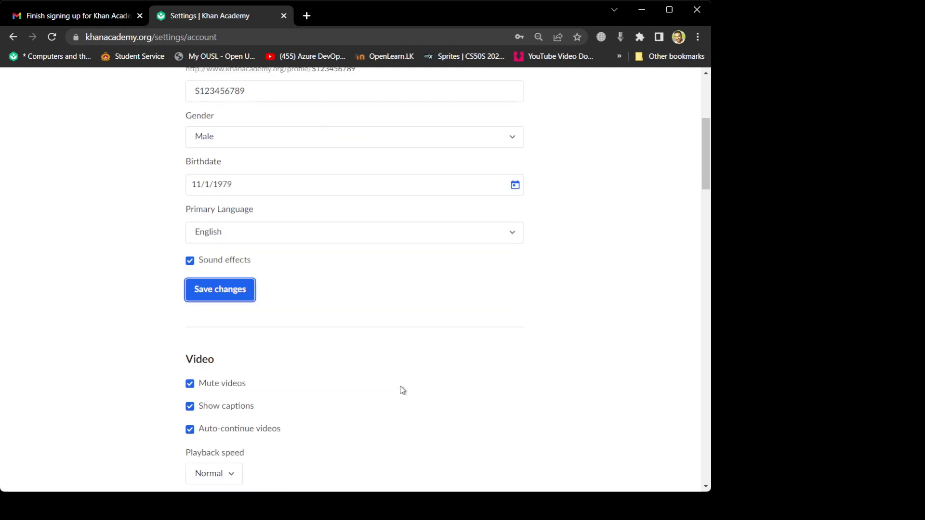
scroll(401, 389, up, 3)
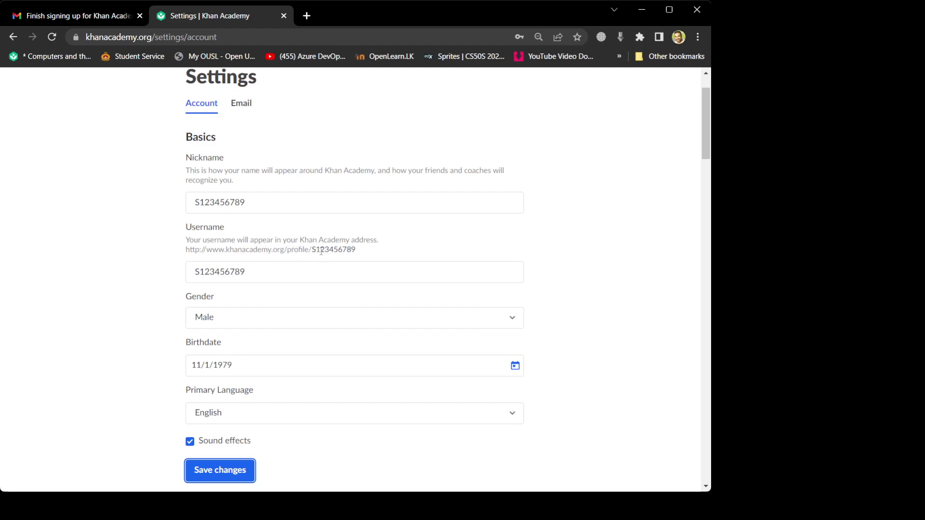
scroll(536, 268, up, 1)
click(638, 85)
click(531, 173)
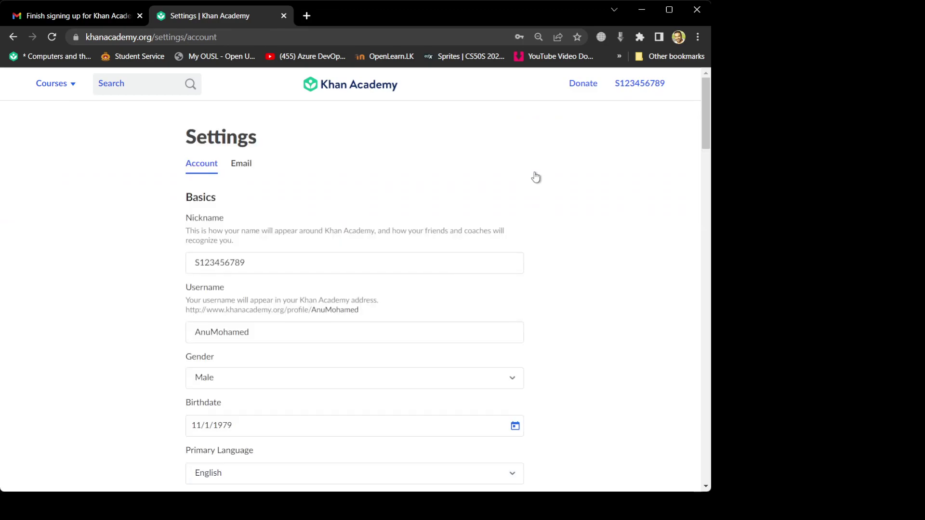
scroll(404, 331, down, 3)
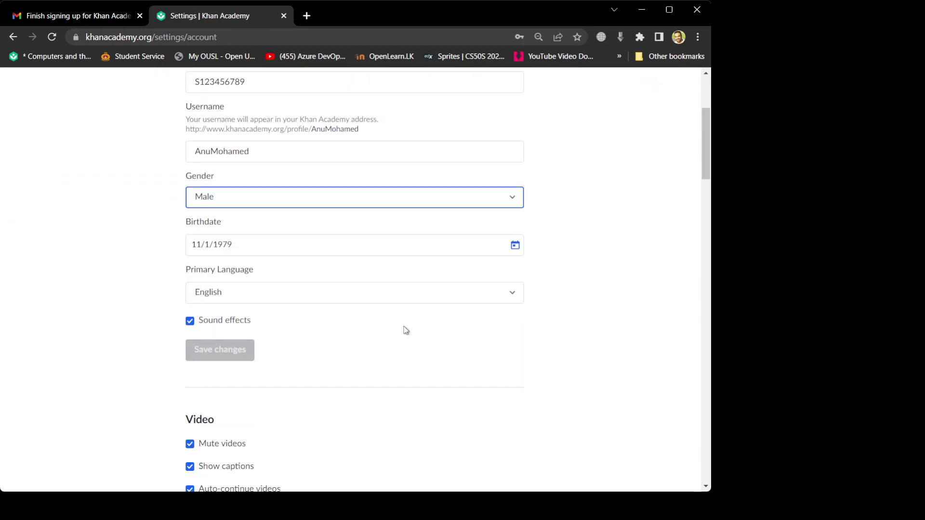
scroll(405, 328, up, 2)
drag(262, 270, 177, 270)
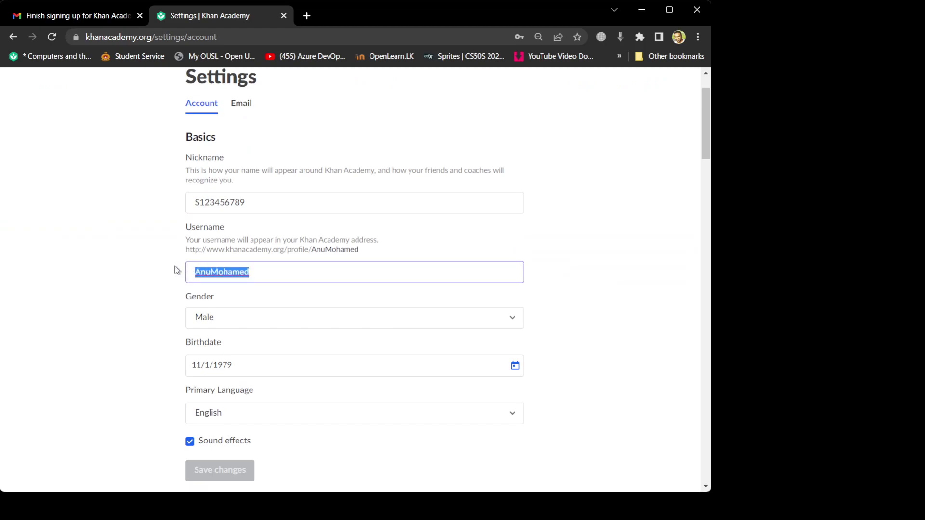
key(ctrl+v)
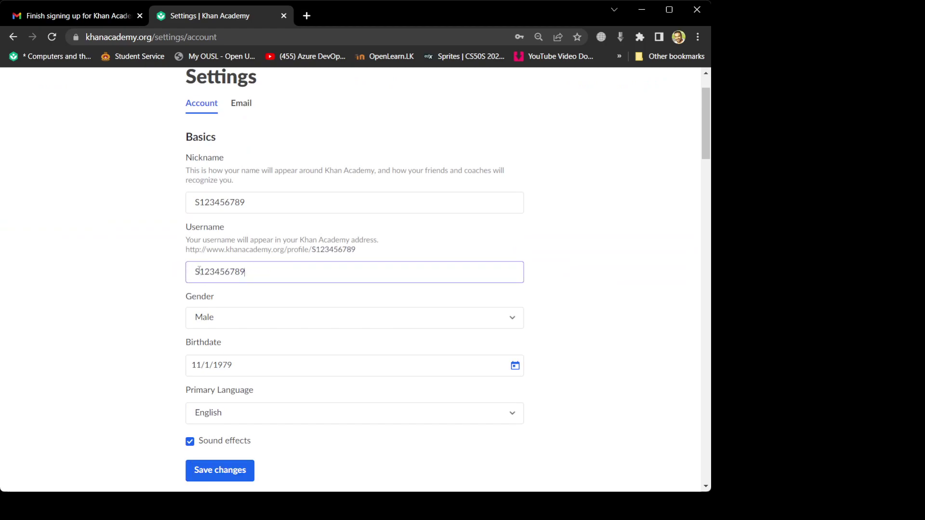
drag(200, 270, 259, 271)
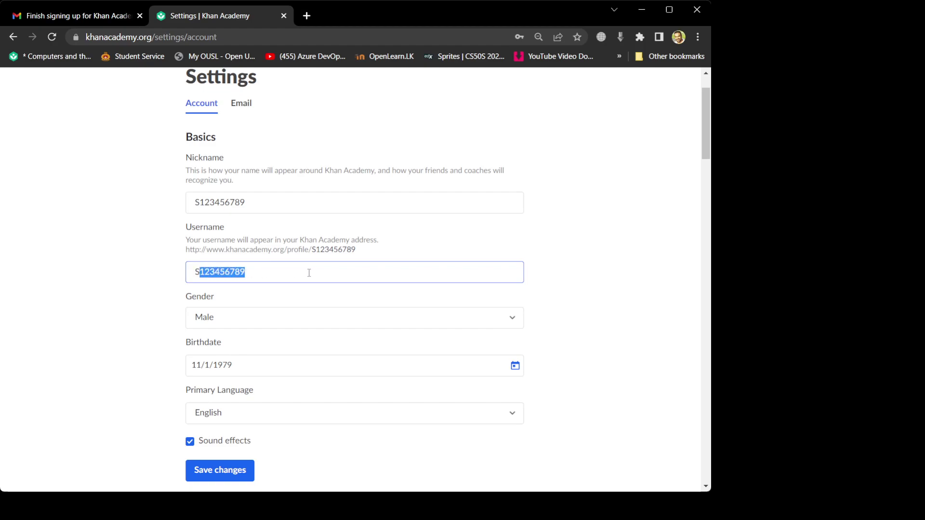
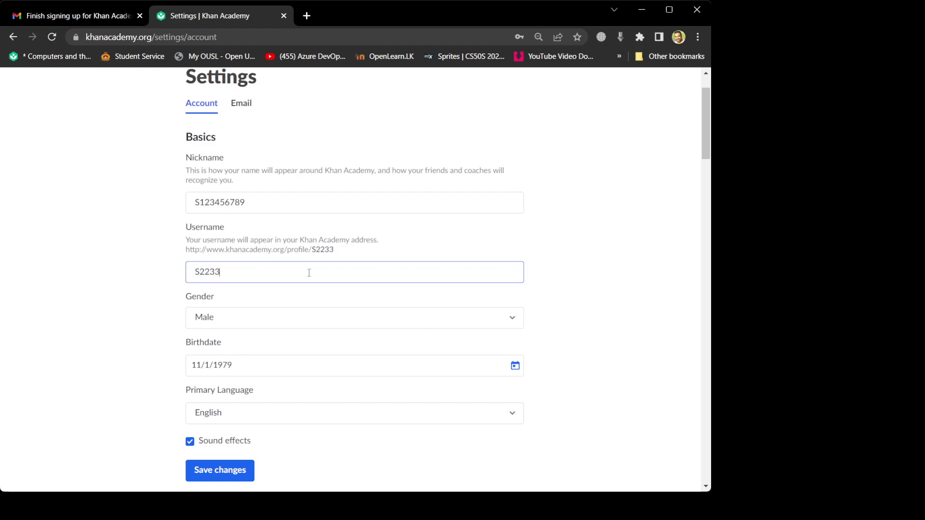
drag(262, 199, 174, 203)
scroll(337, 345, down, 2)
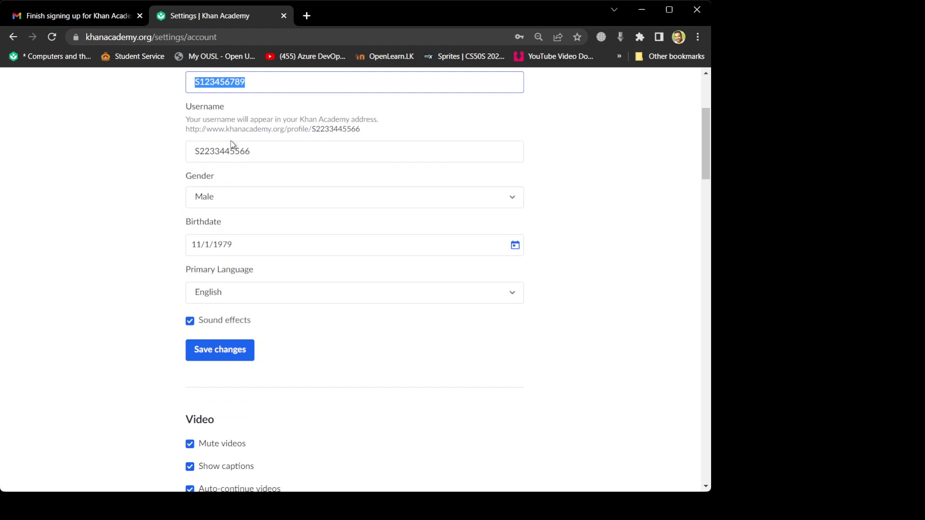
click(295, 367)
click(221, 355)
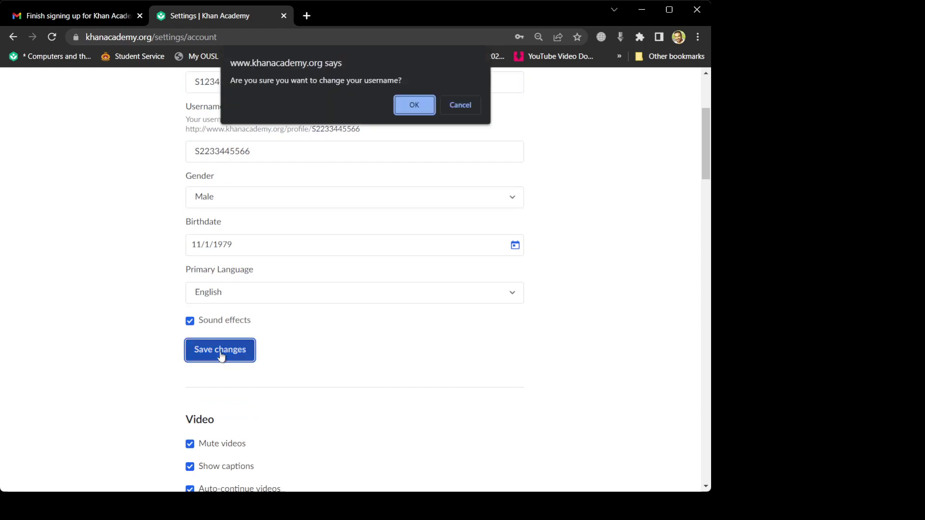
click(414, 104)
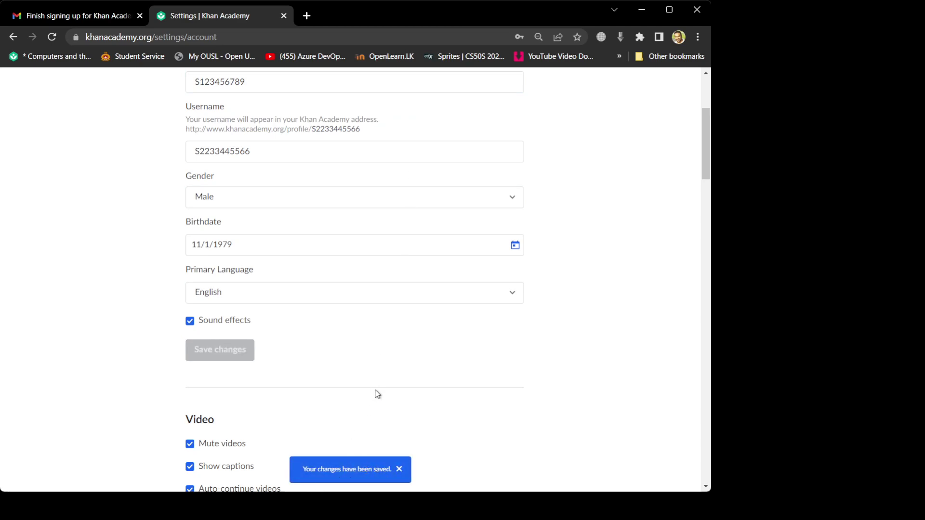
scroll(261, 144, up, 3)
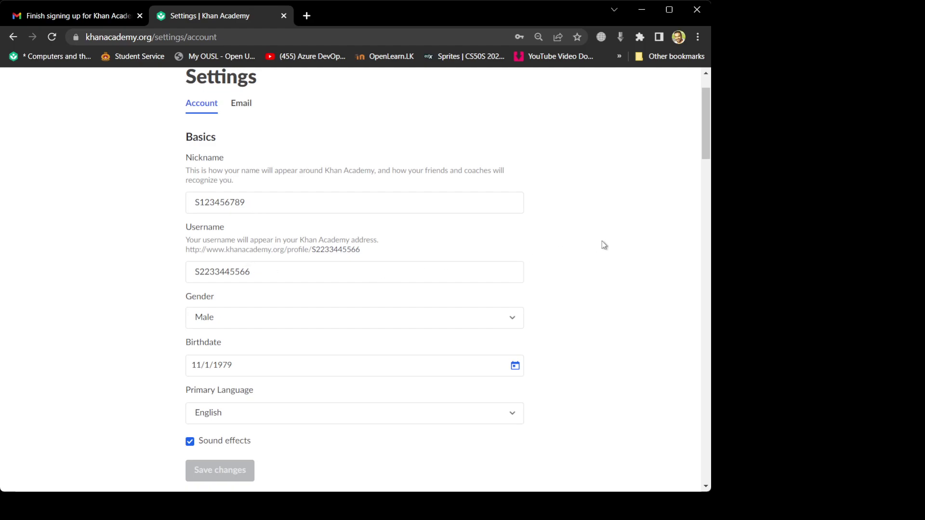
scroll(602, 241, up, 1)
click(629, 87)
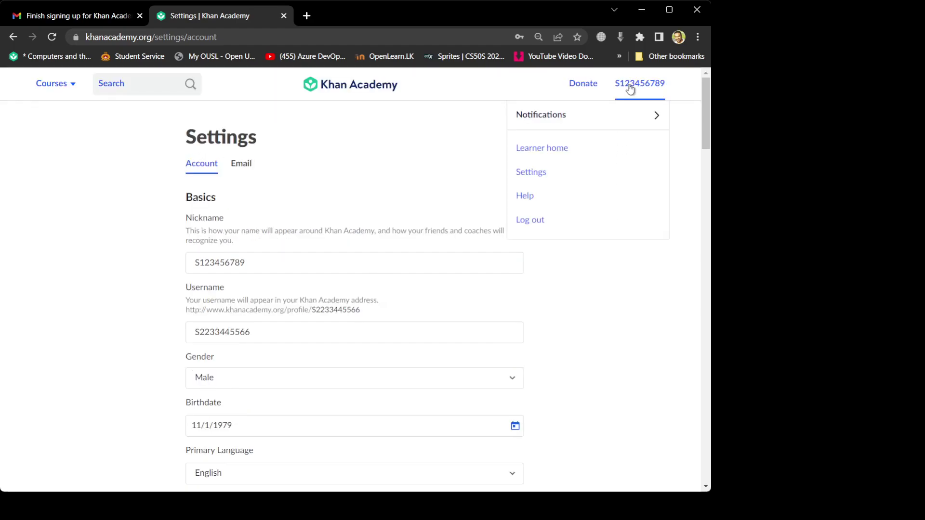
click(532, 172)
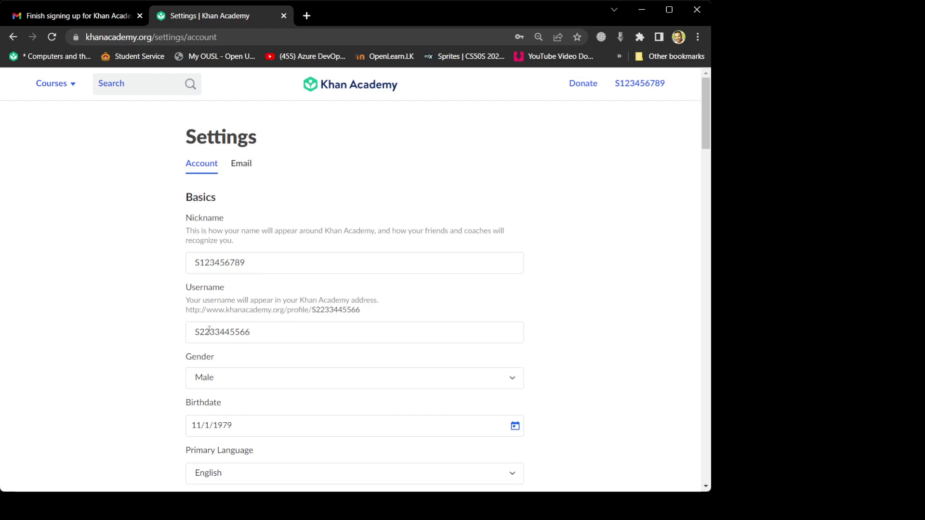
drag(360, 310, 182, 318)
key(ctrl+c)
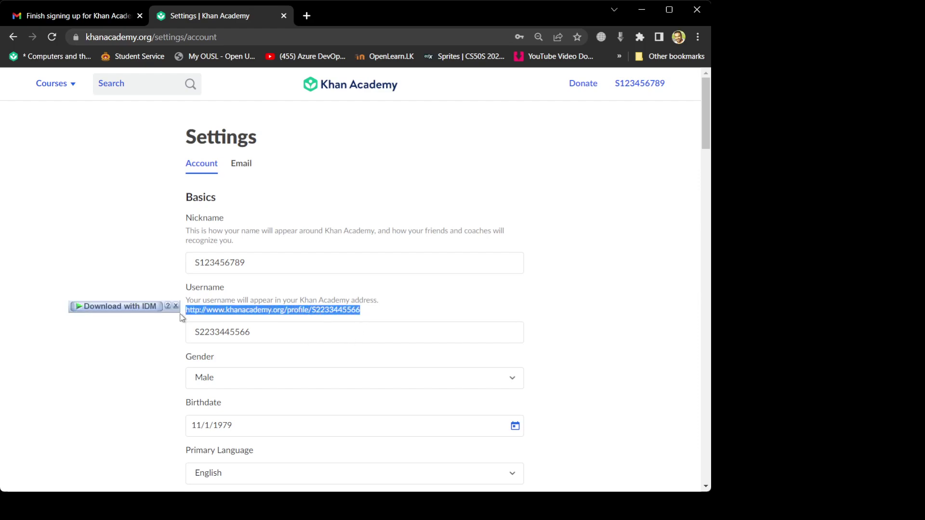
click(305, 19)
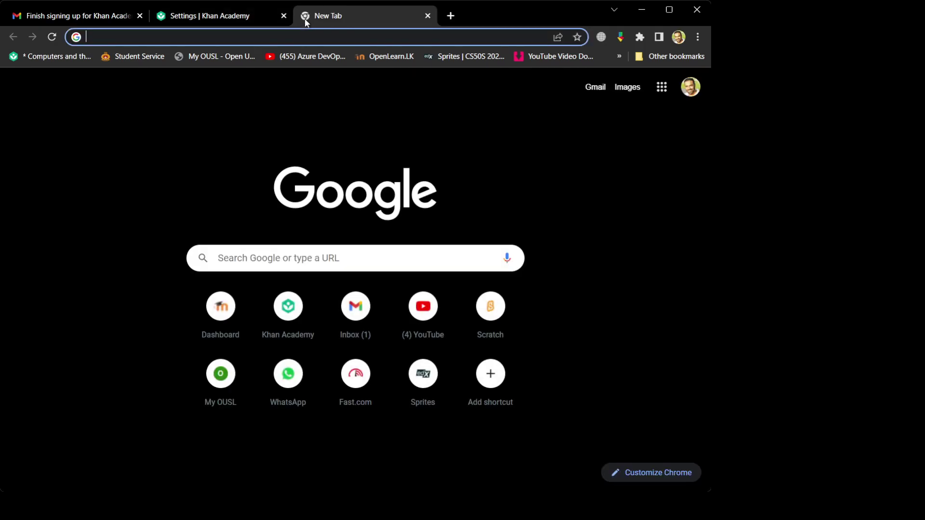
key(ctrl+v)
key(Return)
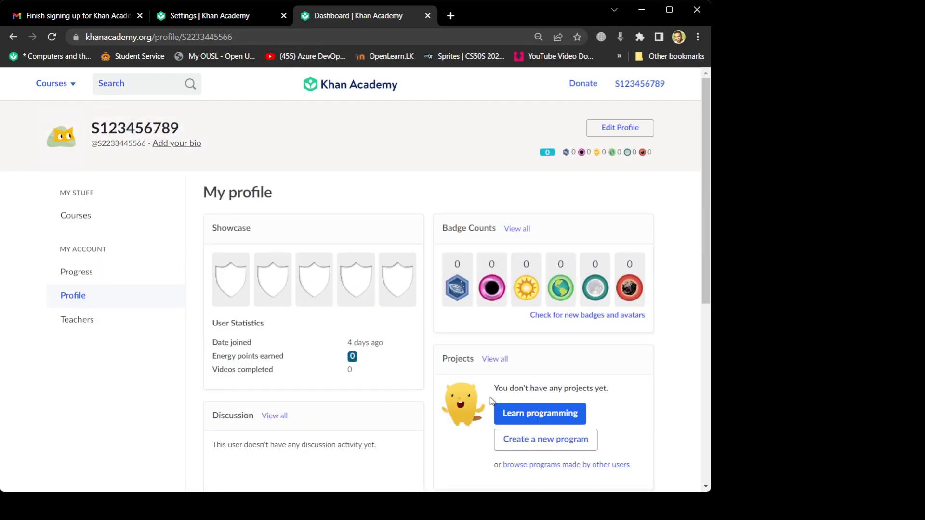
click(212, 16)
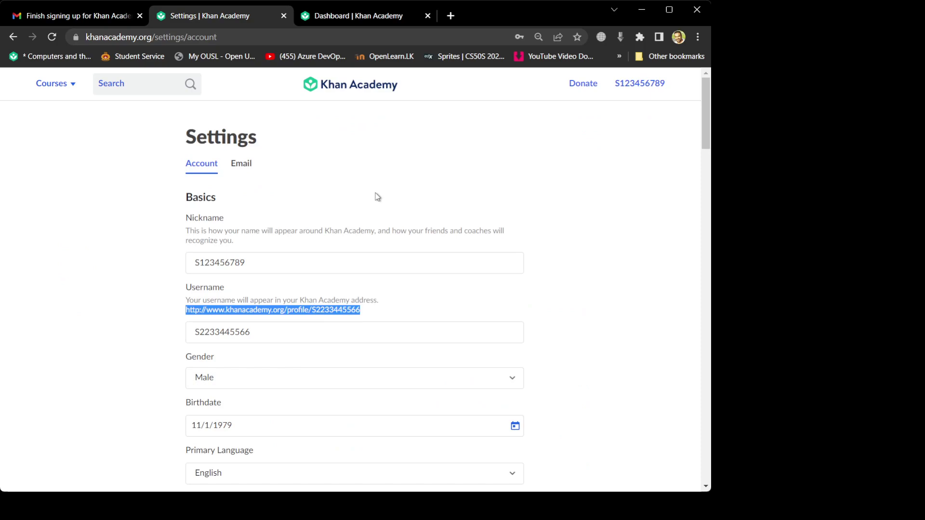
click(631, 275)
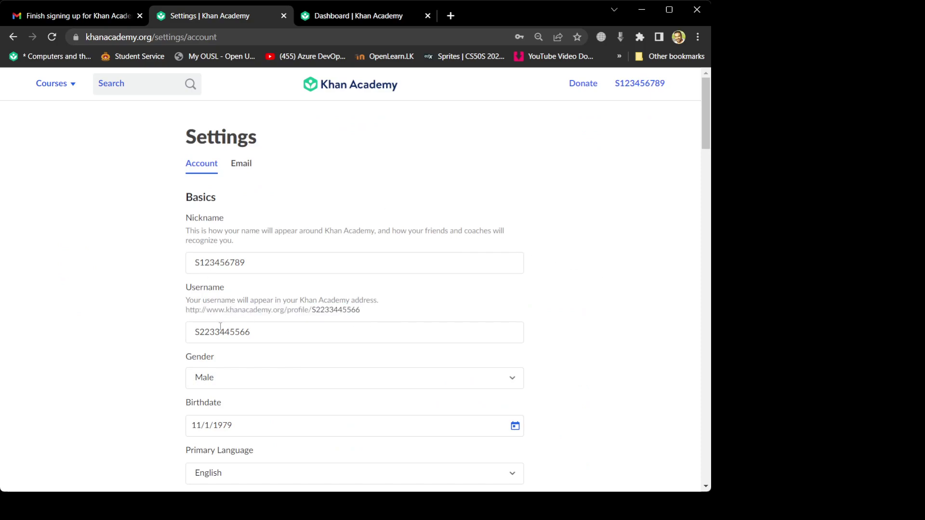
drag(255, 264, 193, 263)
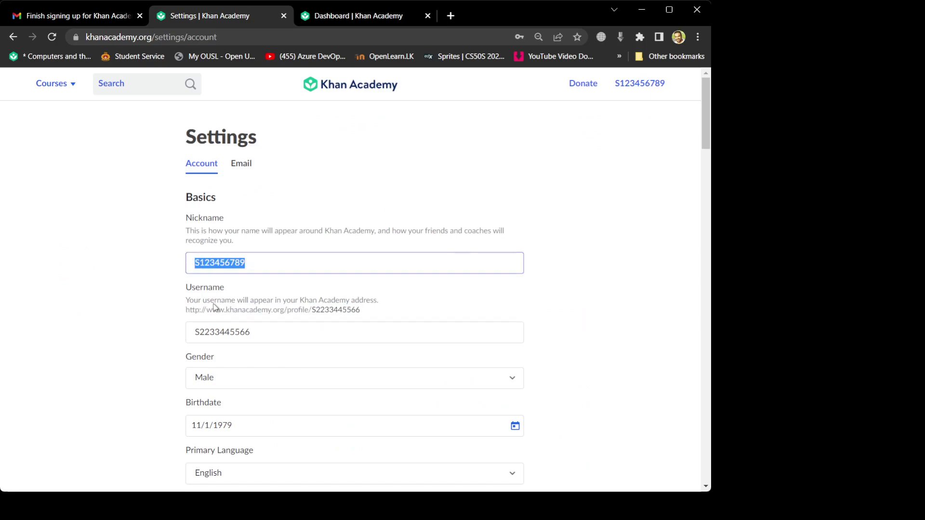
drag(277, 336, 178, 330)
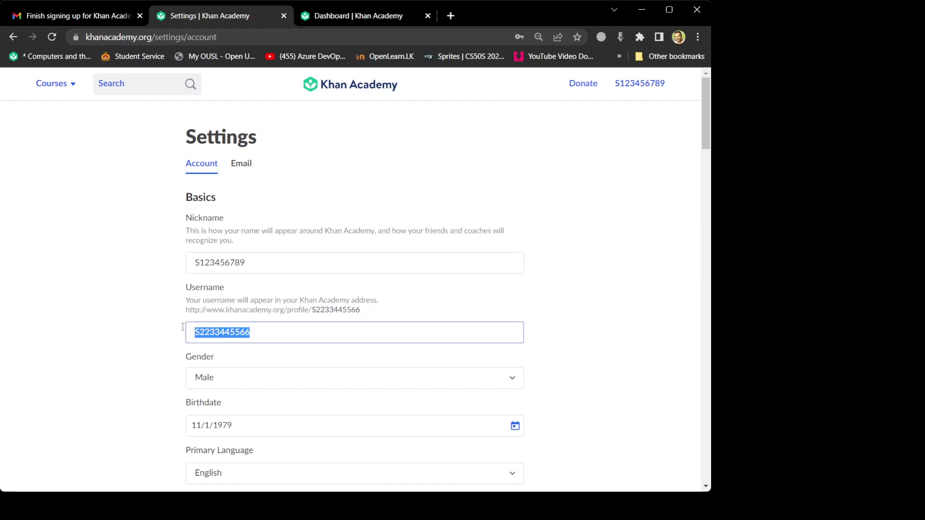
click(263, 324)
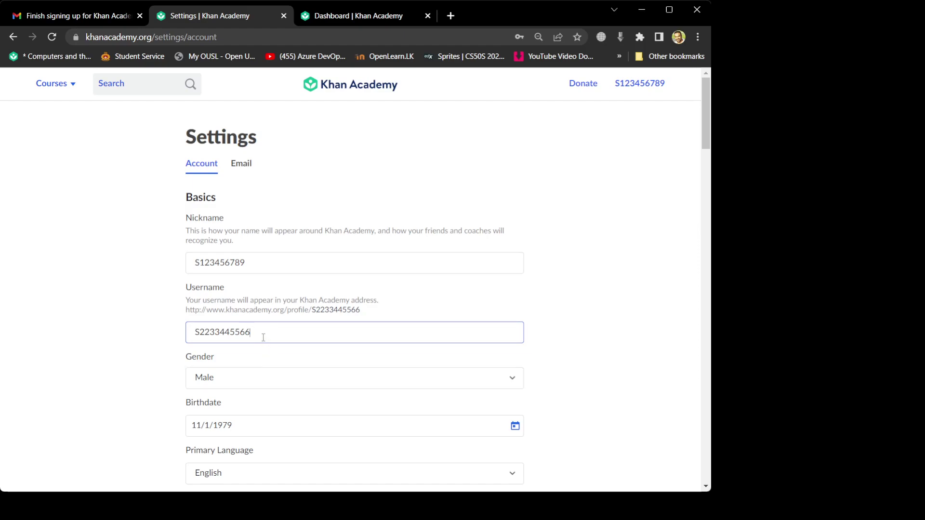
drag(263, 334, 178, 336)
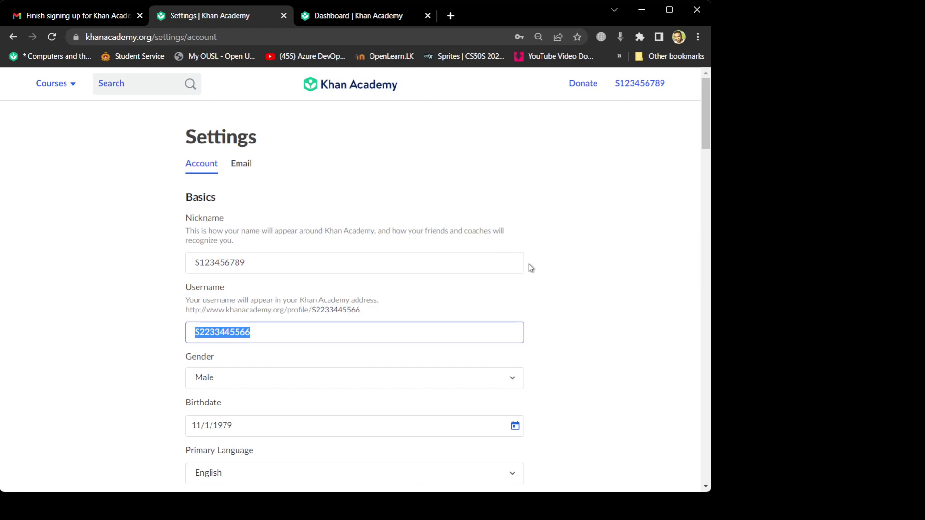
scroll(557, 252, down, 5)
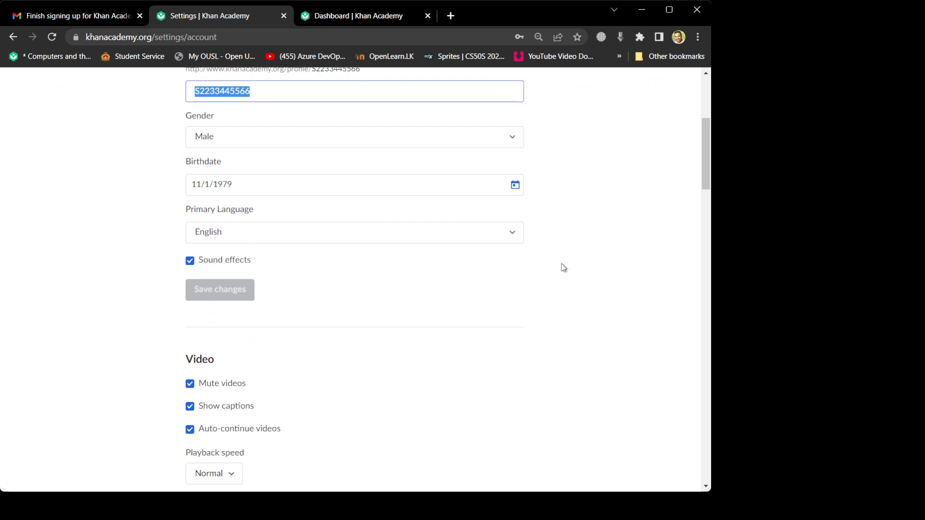
key(alt+Tab)
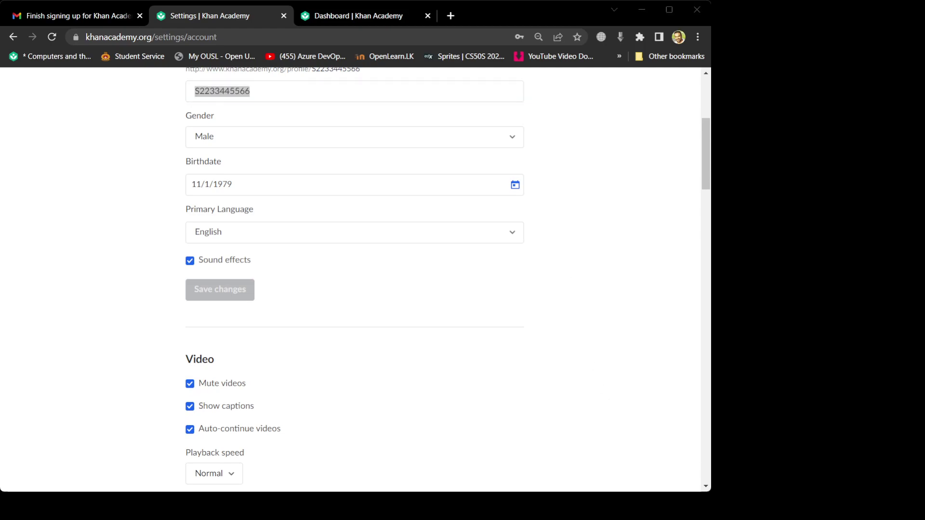